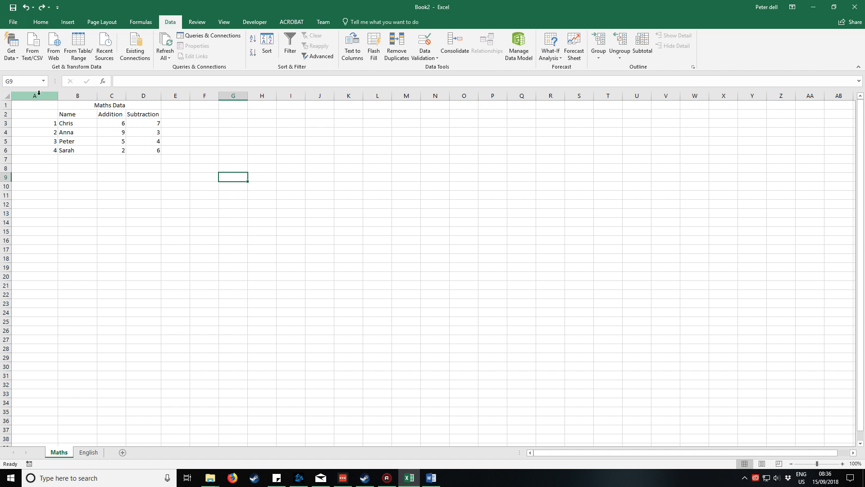
Delete column A, which holds the row numbers, from the Maths sheet.
{"action": "left_click", "coordinate": [29, 95]}
{"action": "right_click", "coordinate": [30, 95]}
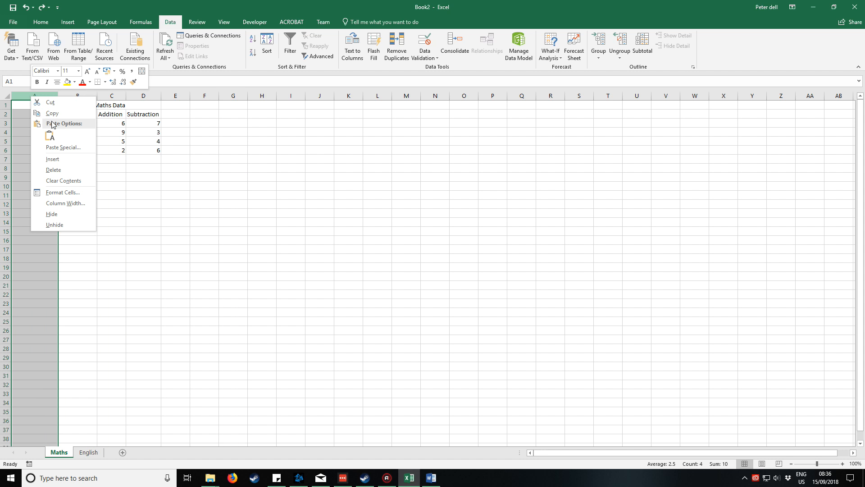
{"action": "left_click", "coordinate": [53, 170]}
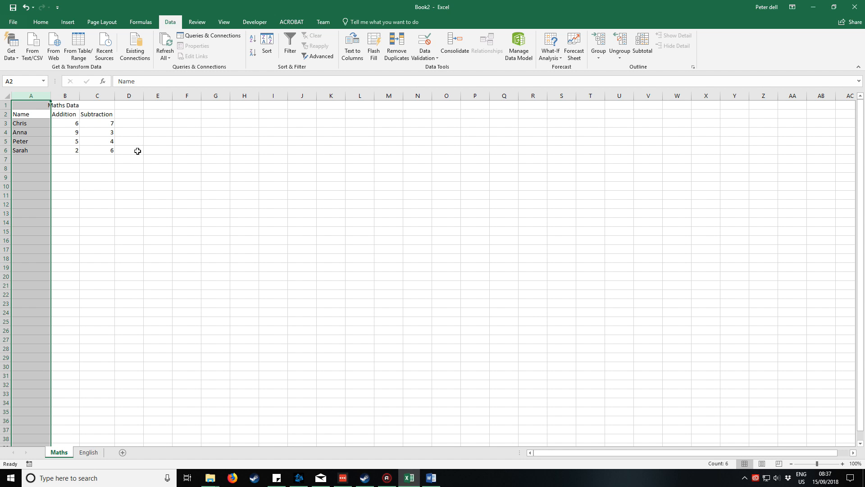
{"action": "left_click", "coordinate": [153, 148]}
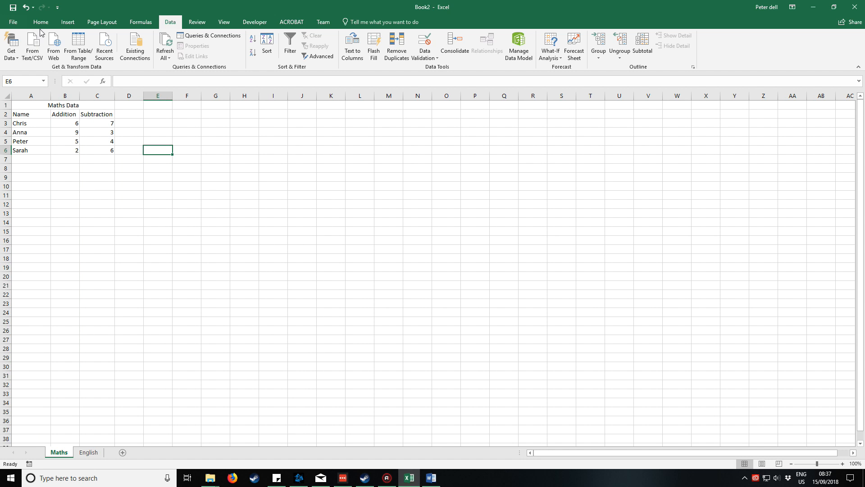
Make the merged Maths Data title bold and increase its font size to 18.
{"action": "left_click", "coordinate": [40, 23]}
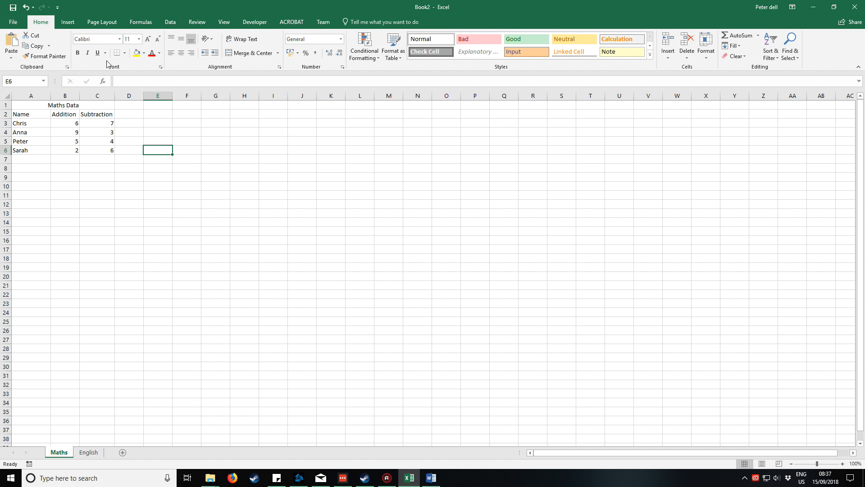
{"action": "left_click", "coordinate": [91, 105]}
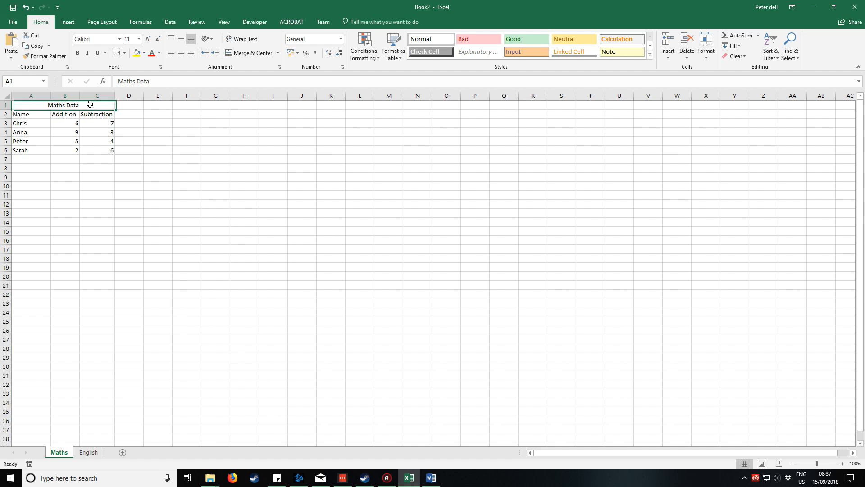
{"action": "left_click", "coordinate": [79, 52]}
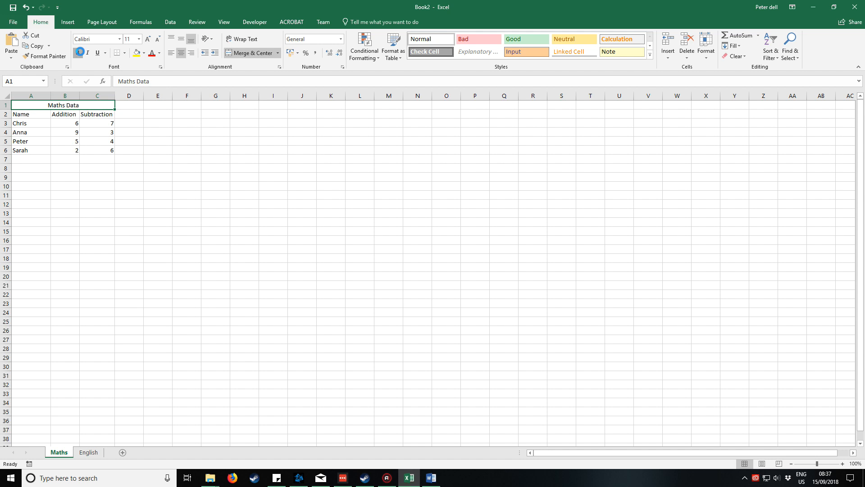
{"action": "double_click", "coordinate": [148, 41]}
{"action": "left_click", "coordinate": [148, 40]}
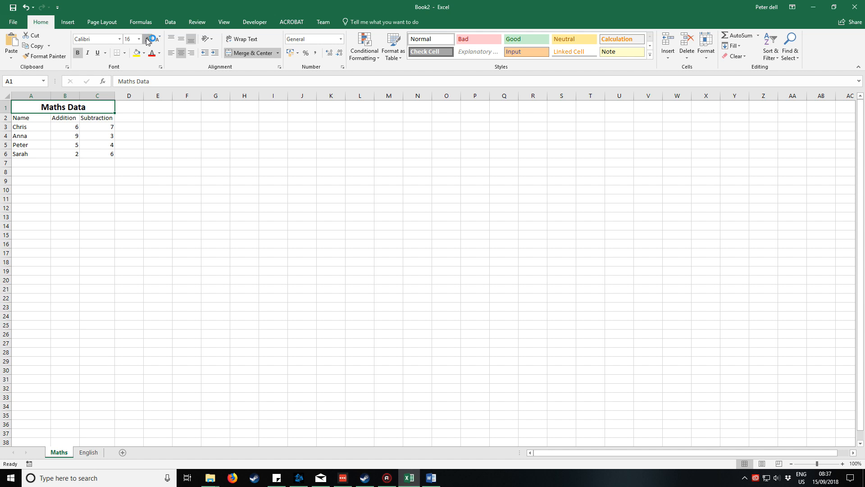
{"action": "left_click", "coordinate": [147, 39]}
{"action": "left_click", "coordinate": [133, 119]}
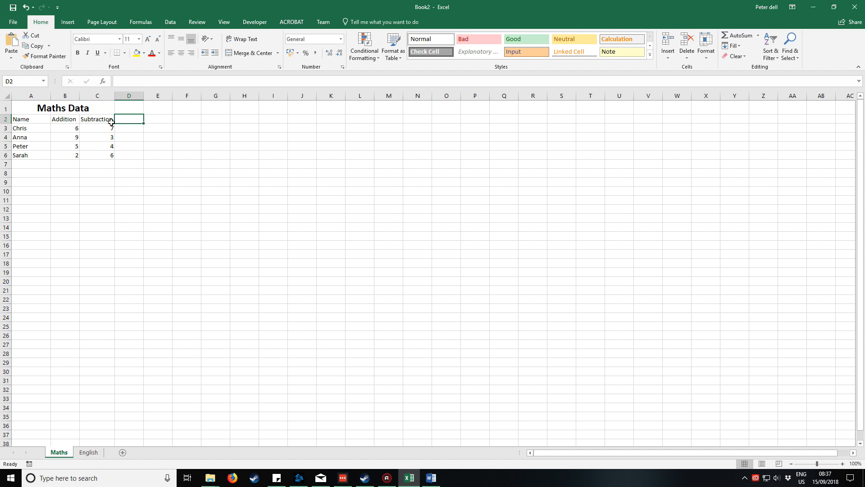
Center the header cells A2:C2 horizontally and align them to the middle vertically.
{"action": "left_click_drag", "start_coordinate": [37, 119], "coordinate": [97, 119]}
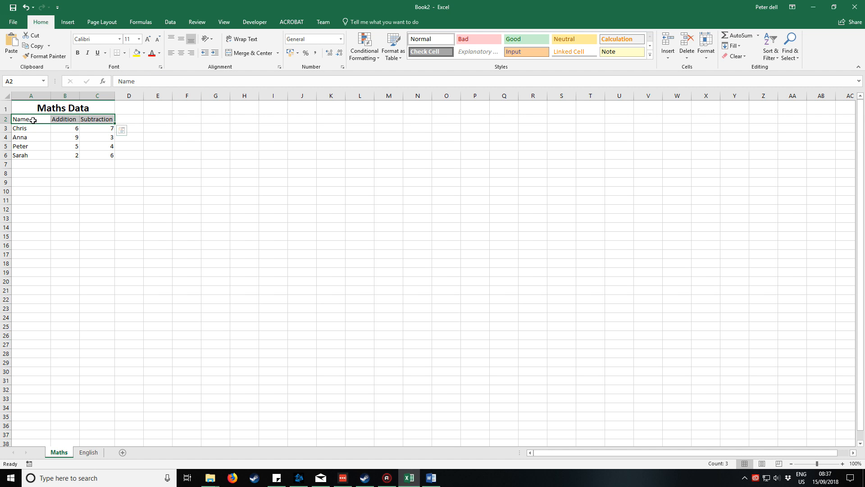
{"action": "left_click", "coordinate": [182, 53]}
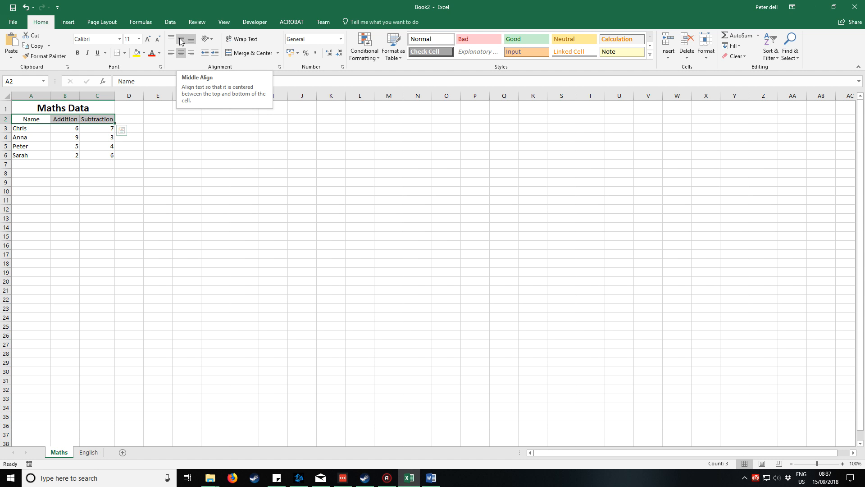
{"action": "left_click", "coordinate": [181, 41]}
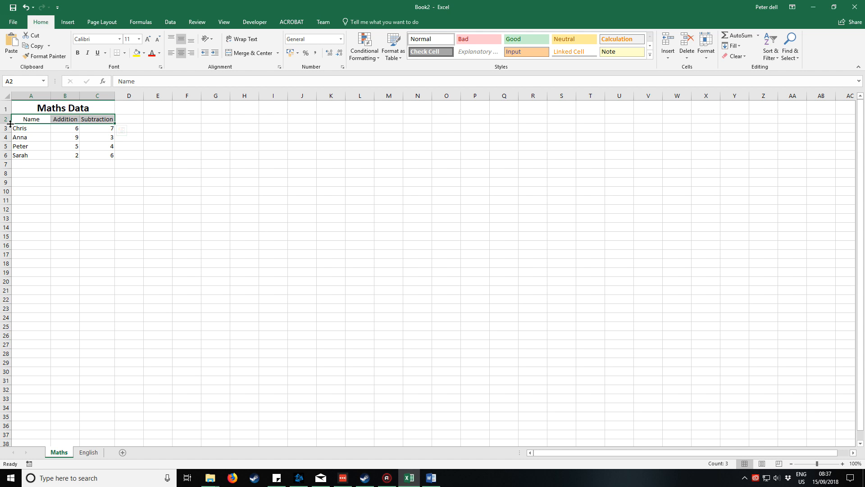
Compare the top, middle and bottom alignments in an enlarged row 2, then keep middle alignment and leave the row slightly taller than the data rows.
{"action": "left_click_drag", "start_coordinate": [7, 123], "coordinate": [4, 143]}
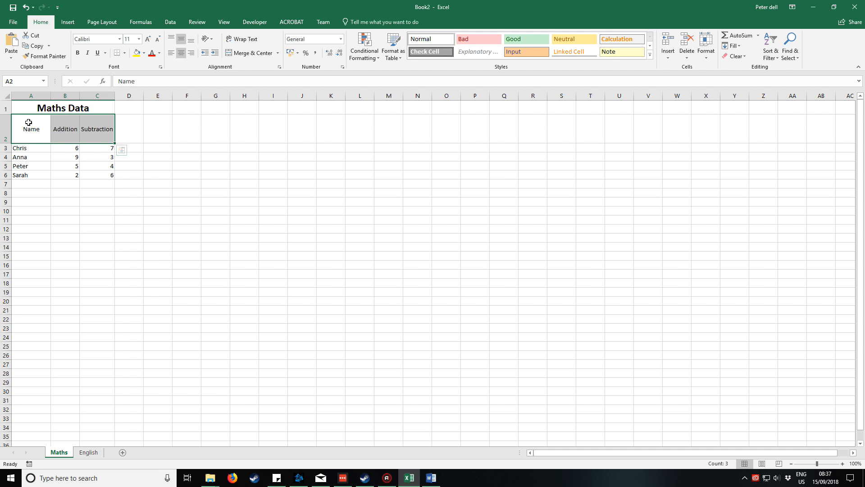
{"action": "left_click", "coordinate": [170, 39]}
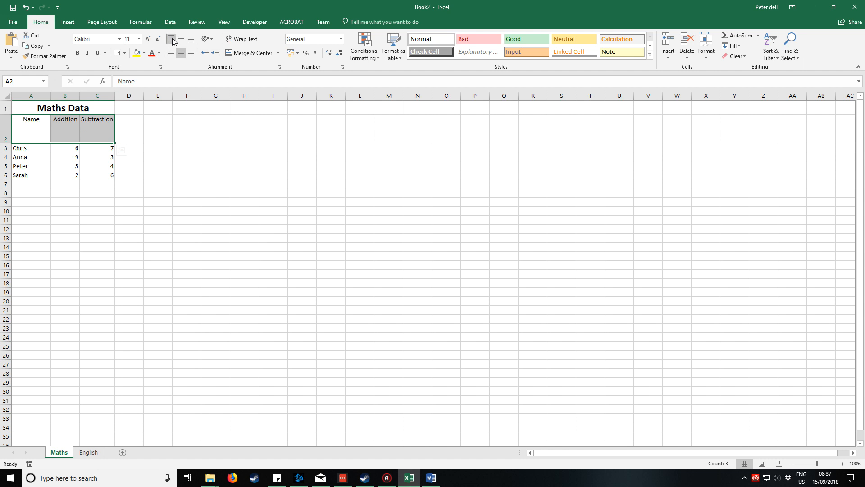
{"action": "left_click", "coordinate": [181, 39]}
{"action": "left_click", "coordinate": [191, 39]}
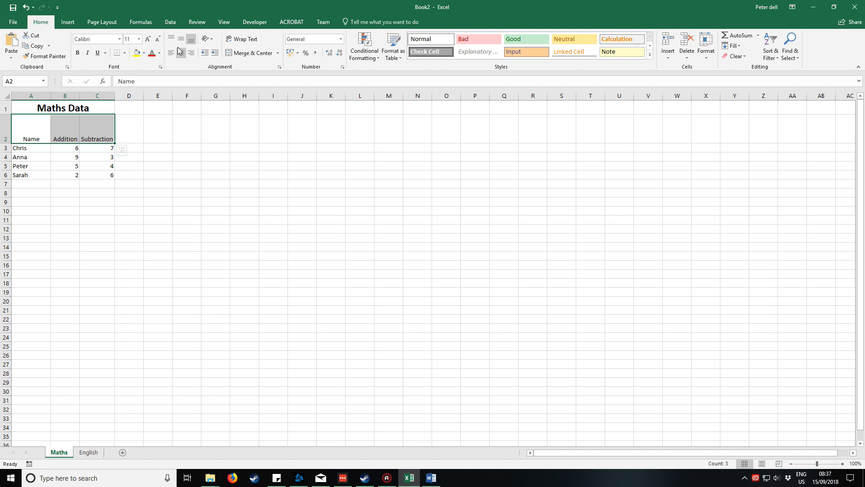
{"action": "left_click", "coordinate": [181, 40]}
{"action": "left_click_drag", "start_coordinate": [7, 142], "coordinate": [7, 127]}
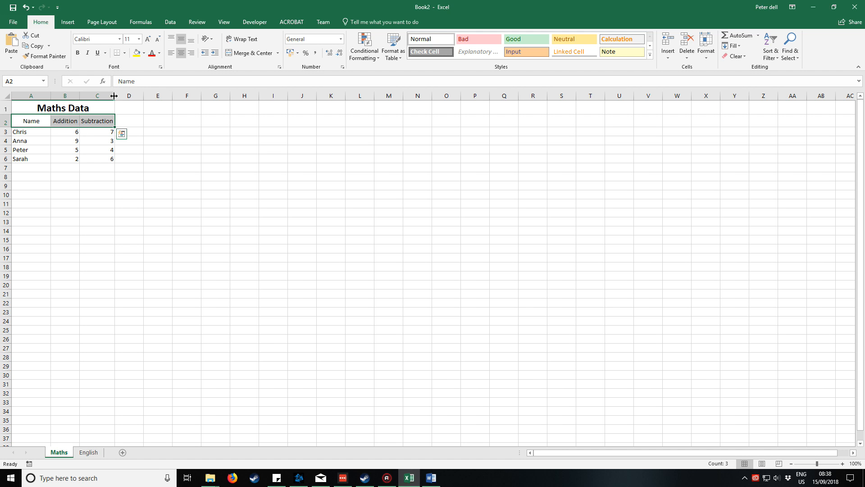
Widen columns A to C equally so the headers have extra space around them.
{"action": "left_click", "coordinate": [97, 95]}
{"action": "left_click", "coordinate": [131, 113]}
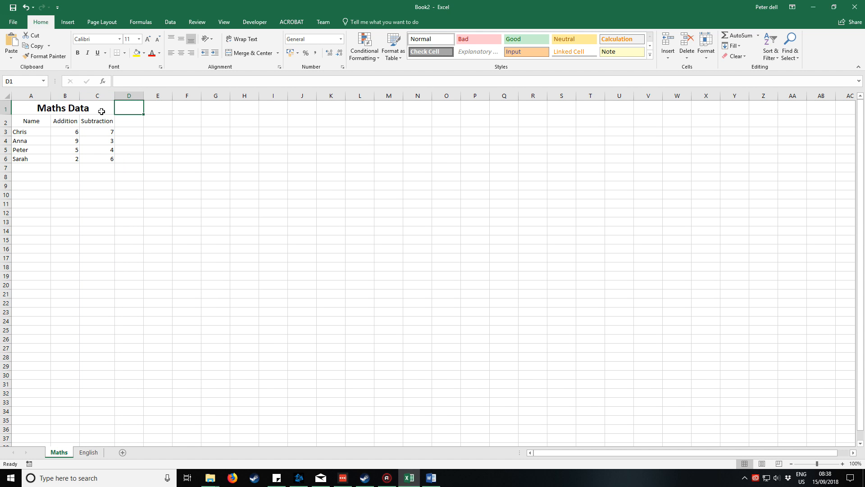
{"action": "left_click_drag", "start_coordinate": [33, 95], "coordinate": [120, 94]}
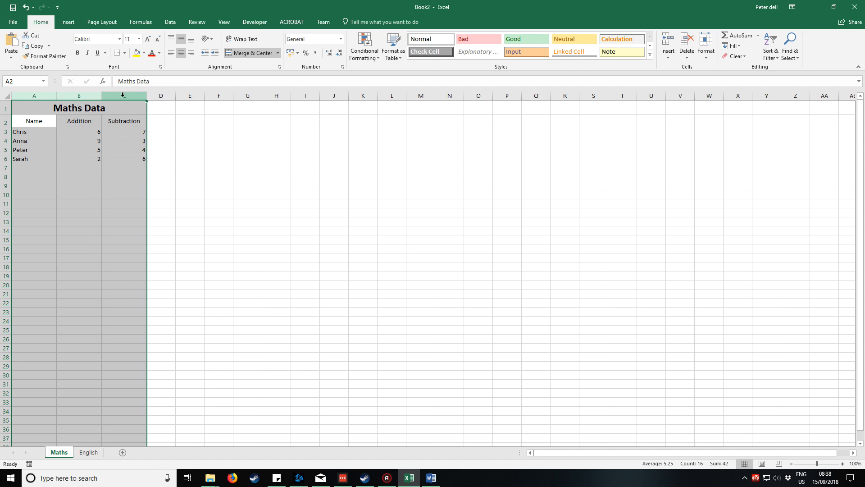
{"action": "left_click", "coordinate": [123, 95]}
{"action": "left_click", "coordinate": [55, 96]}
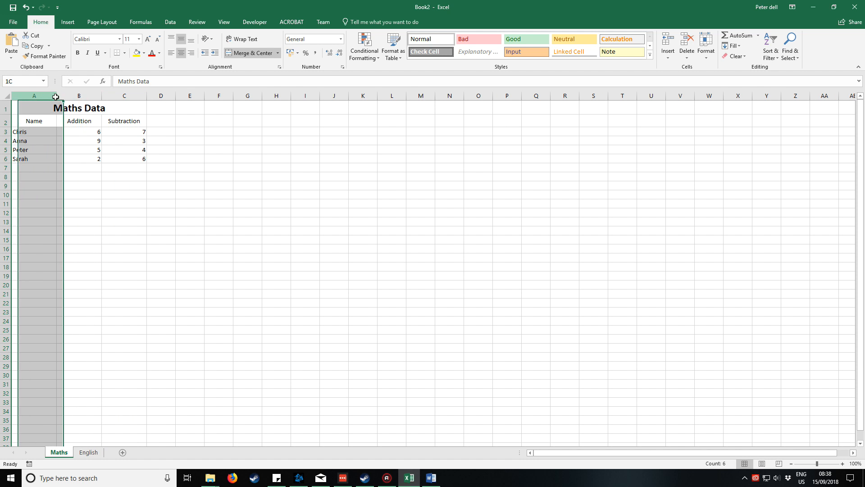
{"action": "left_click_drag", "start_coordinate": [55, 96], "coordinate": [150, 93]}
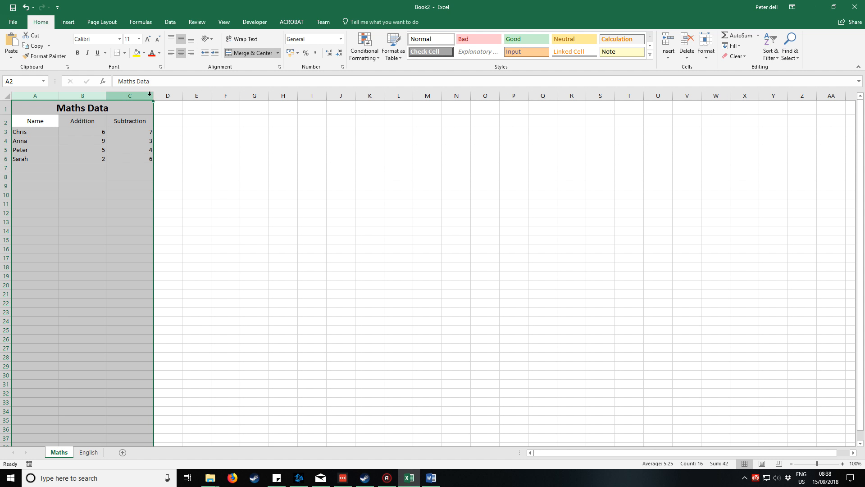
{"action": "left_click", "coordinate": [179, 150]}
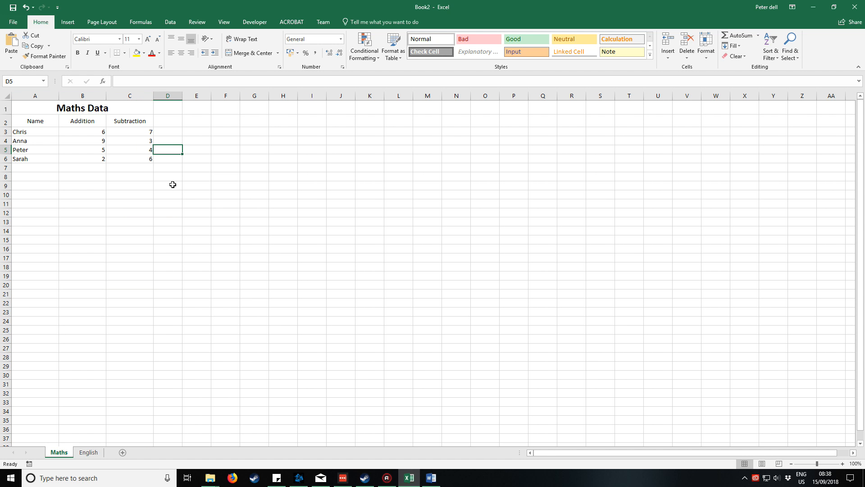
Make the headers in A2:C2 bold and change their font to Century Gothic.
{"action": "left_click_drag", "start_coordinate": [43, 120], "coordinate": [128, 123]}
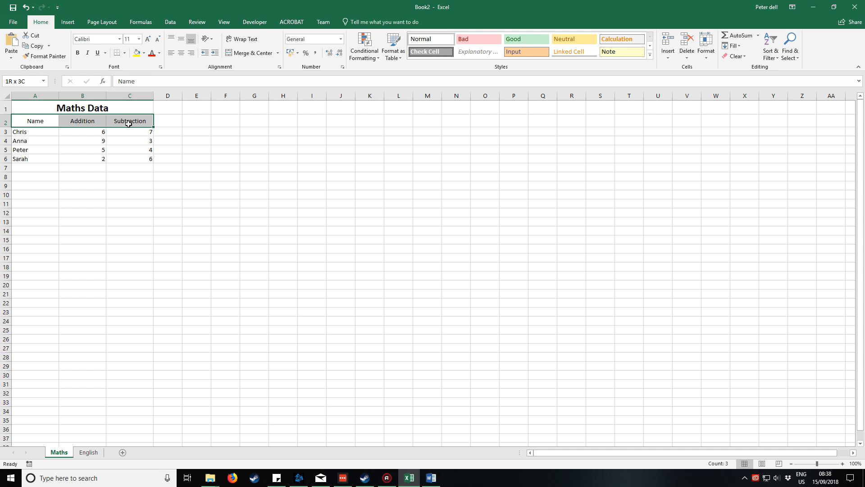
{"action": "left_click", "coordinate": [77, 52]}
{"action": "left_click", "coordinate": [120, 39]}
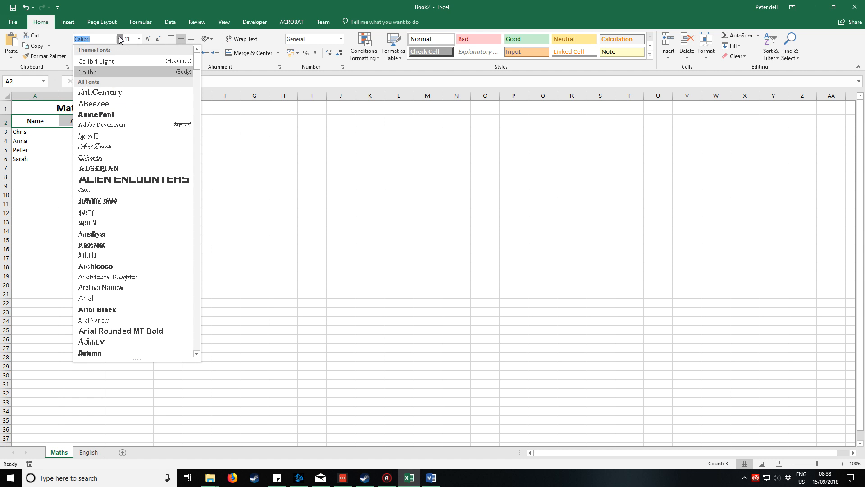
{"action": "scroll", "coordinate": [138, 108], "scroll_direction": "down", "scroll_amount": 12}
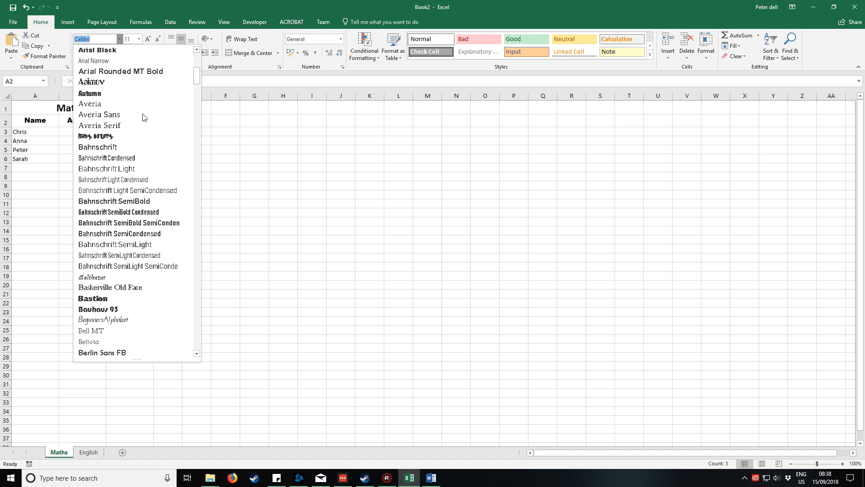
{"action": "scroll", "coordinate": [143, 116], "scroll_direction": "down", "scroll_amount": 11}
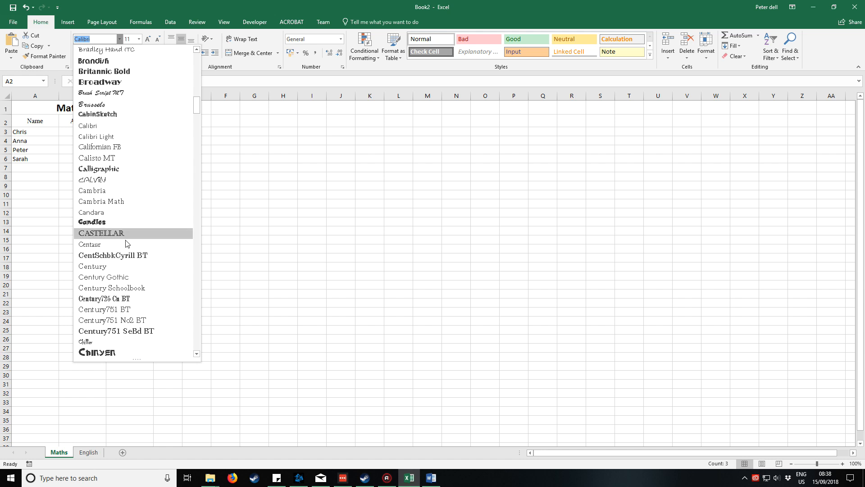
{"action": "key", "text": "Escape"}
{"action": "left_click", "coordinate": [89, 176]}
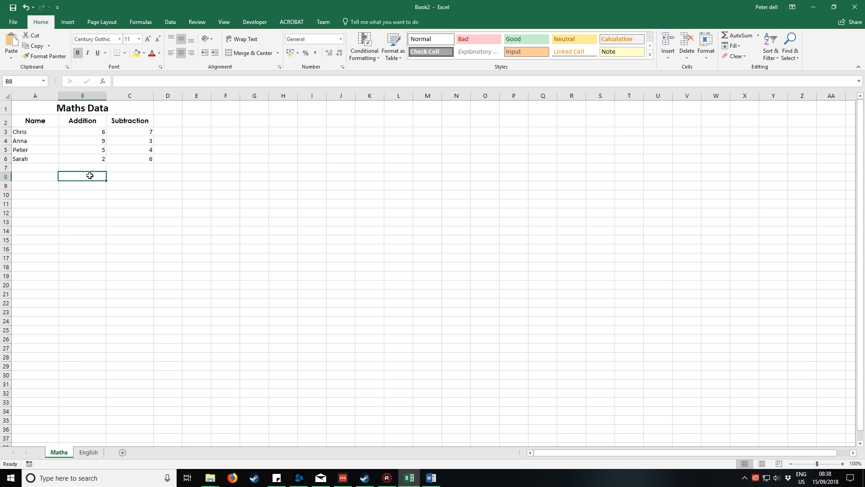
Change the font of the Maths Data title to Century Gothic.
{"action": "left_click", "coordinate": [101, 107]}
{"action": "left_click", "coordinate": [119, 39]}
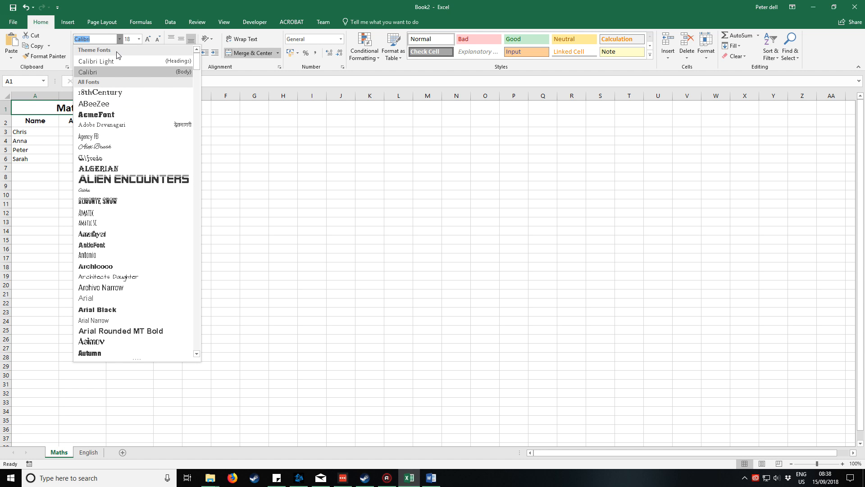
{"action": "scroll", "coordinate": [127, 135], "scroll_direction": "down", "scroll_amount": 15}
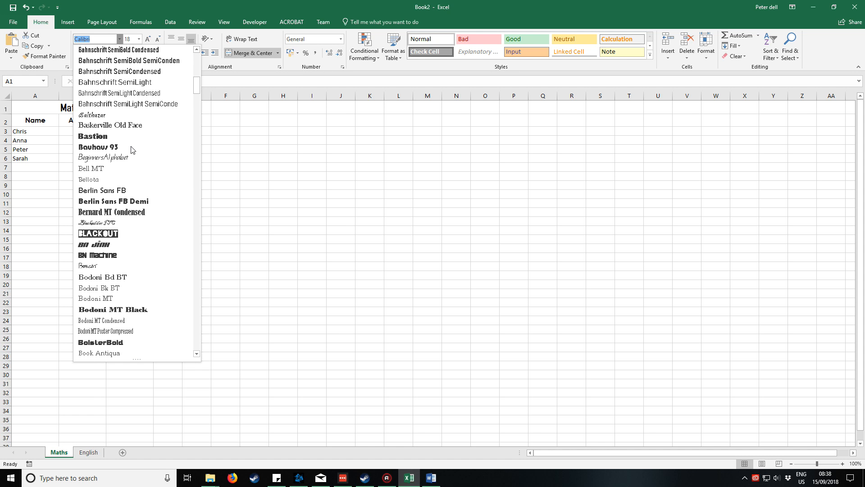
{"action": "scroll", "coordinate": [131, 149], "scroll_direction": "down", "scroll_amount": 5}
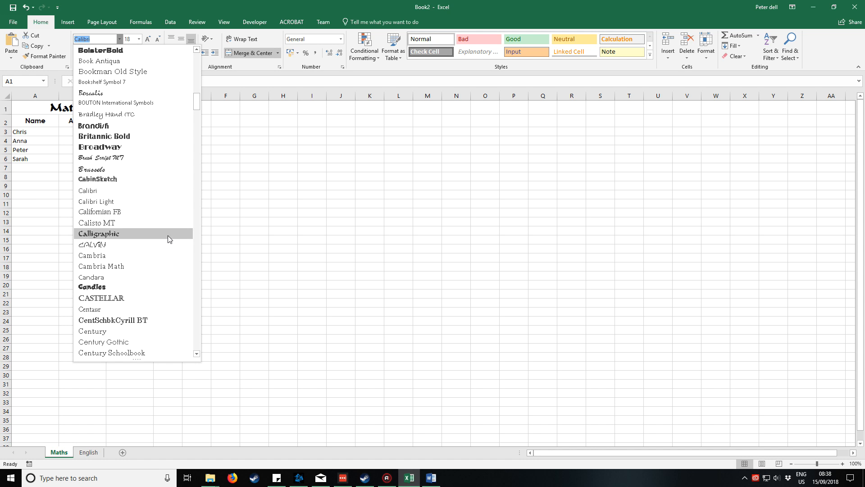
{"action": "left_click", "coordinate": [148, 308]}
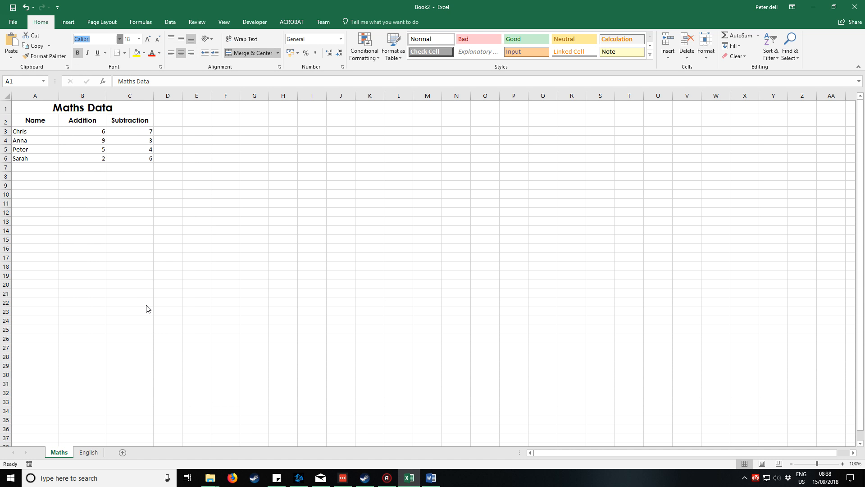
{"action": "left_click", "coordinate": [117, 194]}
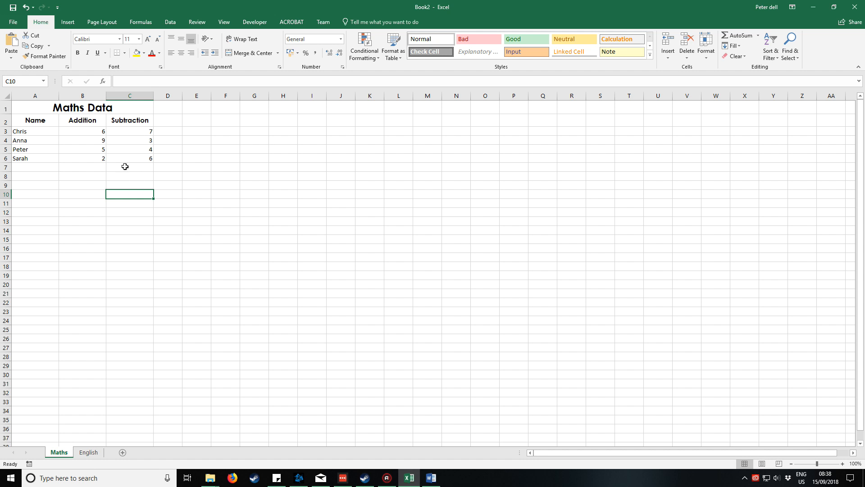
Apply a bottom border to the whole Maths Data table, A1:C6.
{"action": "left_click", "coordinate": [40, 106]}
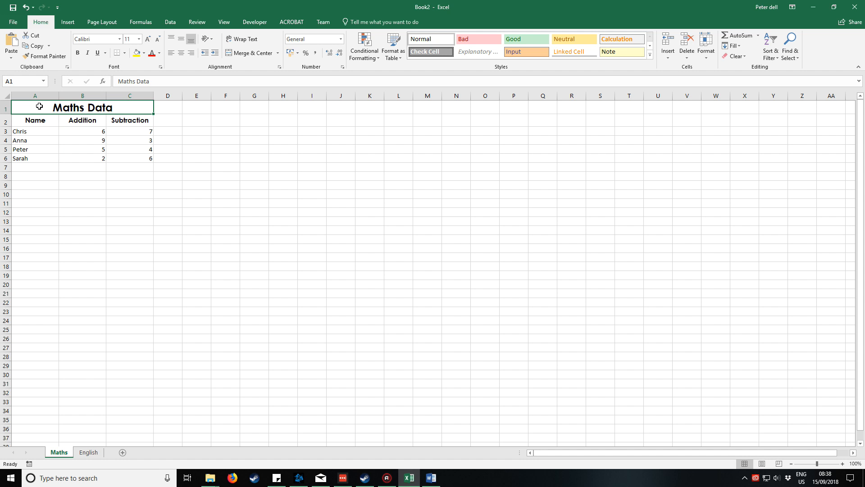
{"action": "left_click_drag", "start_coordinate": [39, 106], "coordinate": [42, 157]}
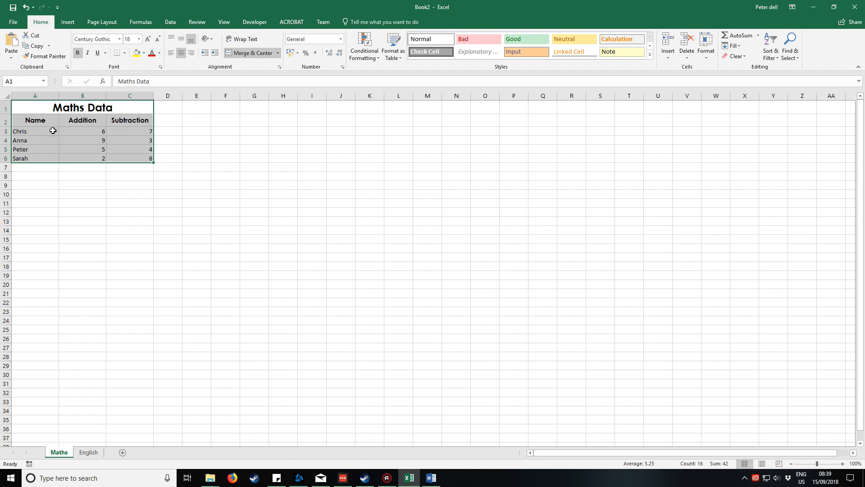
{"action": "left_click", "coordinate": [117, 54]}
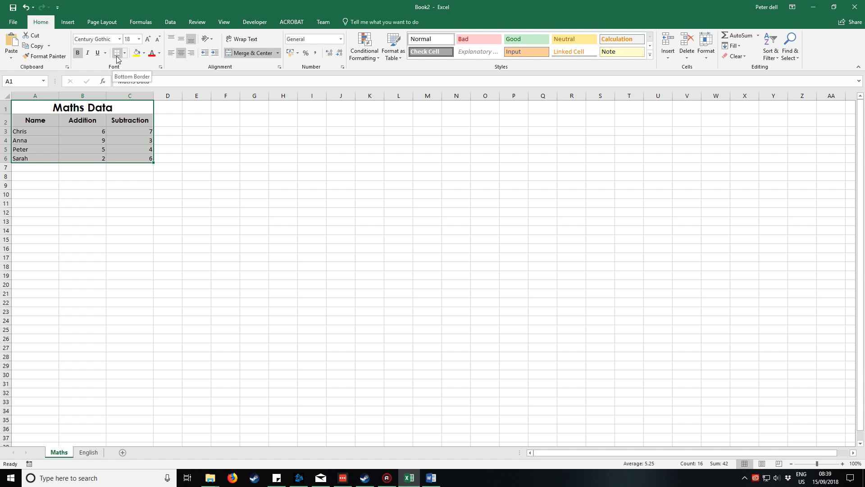
{"action": "left_click", "coordinate": [116, 53]}
{"action": "left_click", "coordinate": [219, 146]}
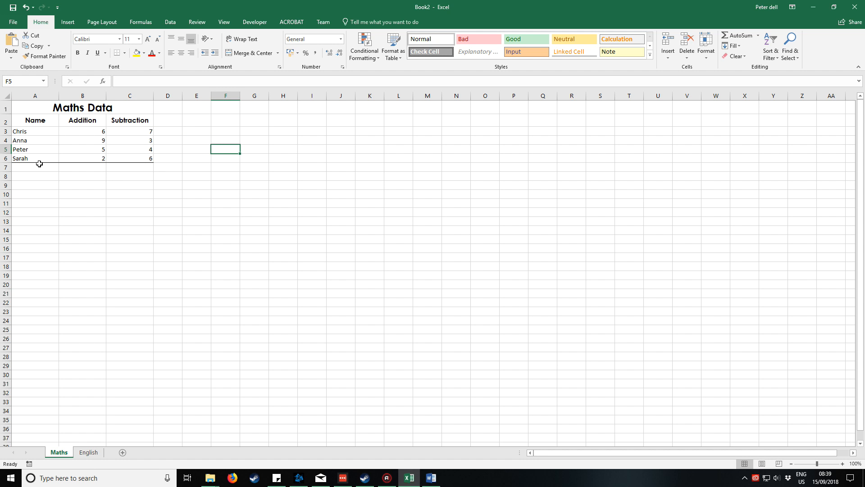
Apply All Borders to the whole Maths Data table, A1:C6.
{"action": "left_click_drag", "start_coordinate": [62, 110], "coordinate": [58, 157]}
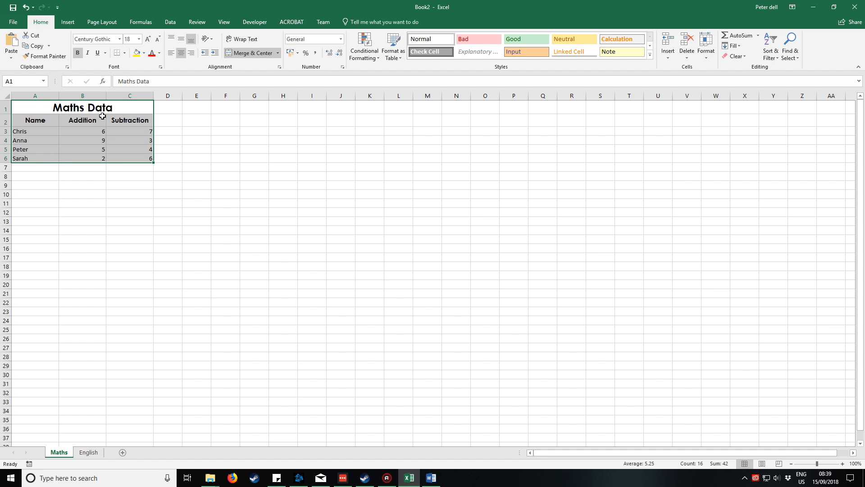
{"action": "left_click", "coordinate": [125, 54]}
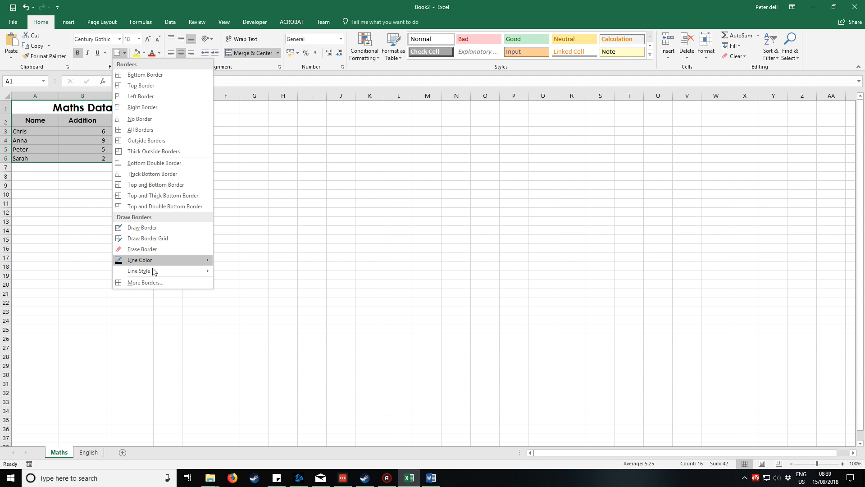
{"action": "left_click", "coordinate": [134, 130]}
{"action": "left_click", "coordinate": [251, 140]}
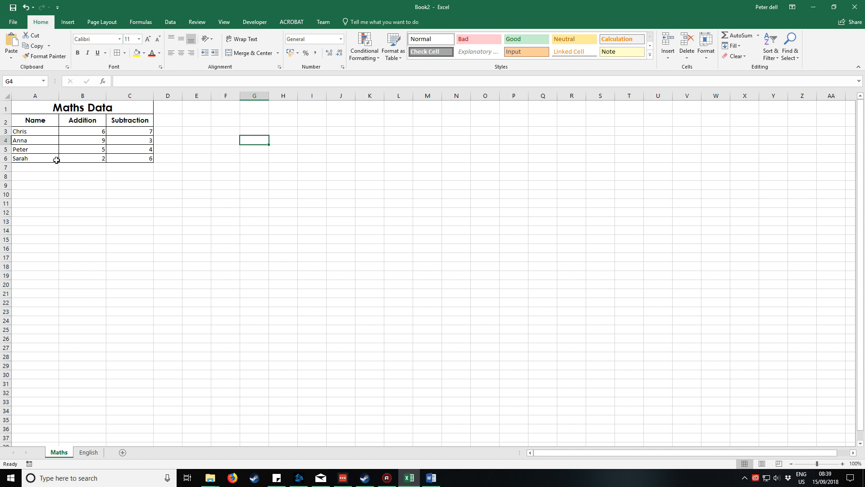
Put Thick Outside Borders around the whole Maths Data table, A1:C6.
{"action": "left_click_drag", "start_coordinate": [130, 103], "coordinate": [128, 156]}
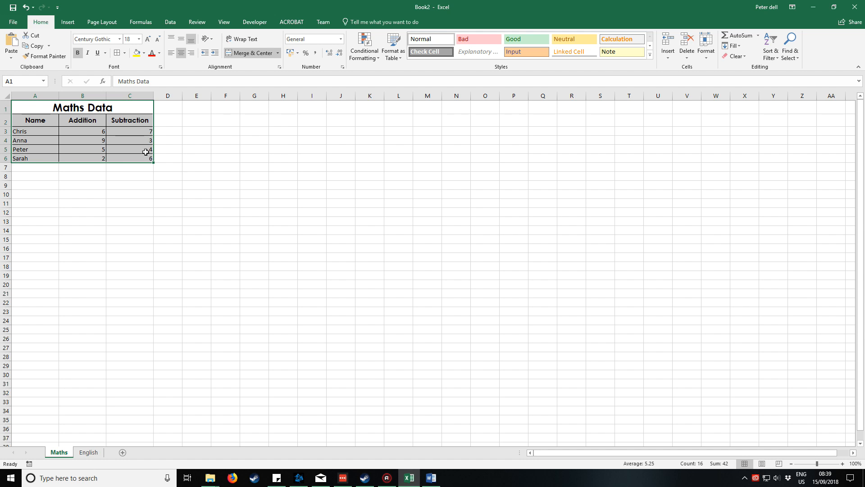
{"action": "left_click", "coordinate": [126, 53]}
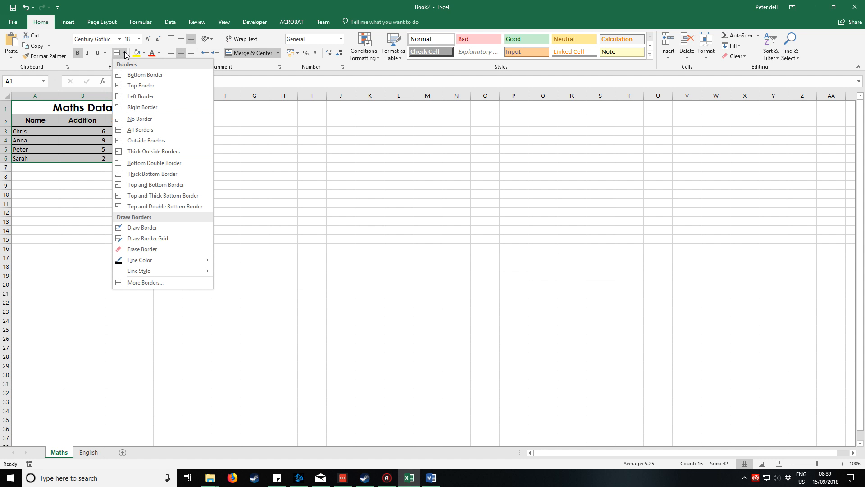
{"action": "left_click", "coordinate": [151, 150]}
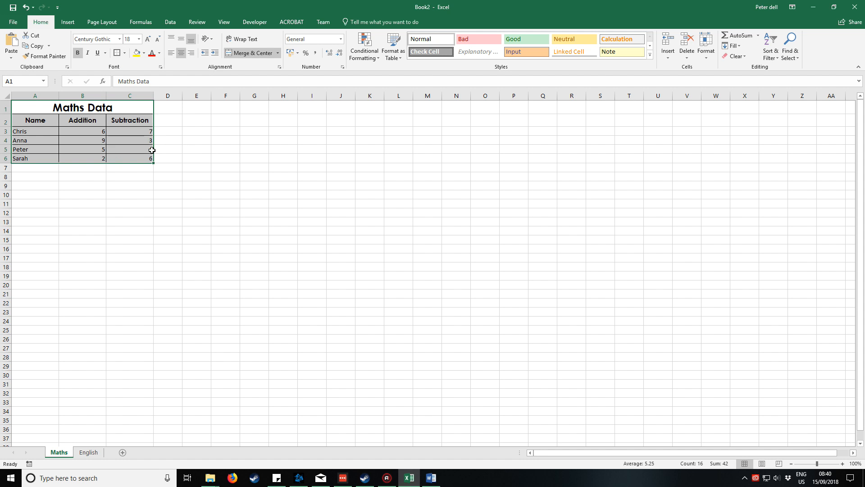
{"action": "left_click", "coordinate": [186, 140]}
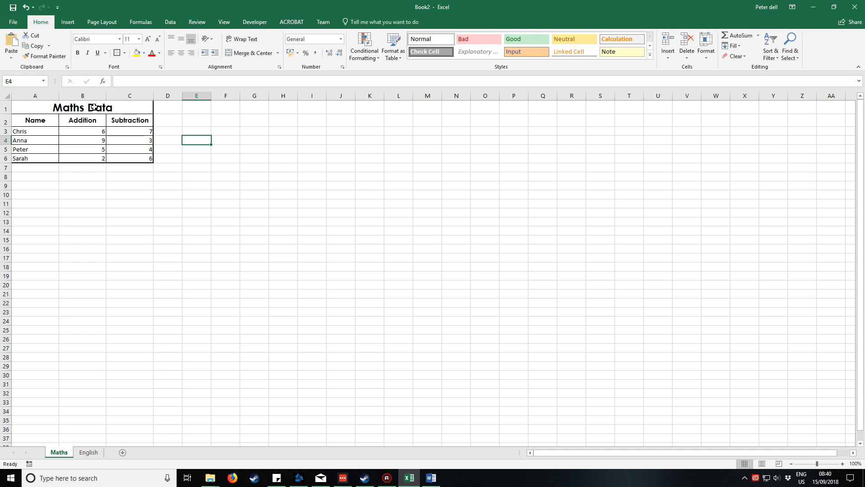
Add Thick Outside Borders around the title cell and around the header row A2:C2.
{"action": "left_click", "coordinate": [117, 107]}
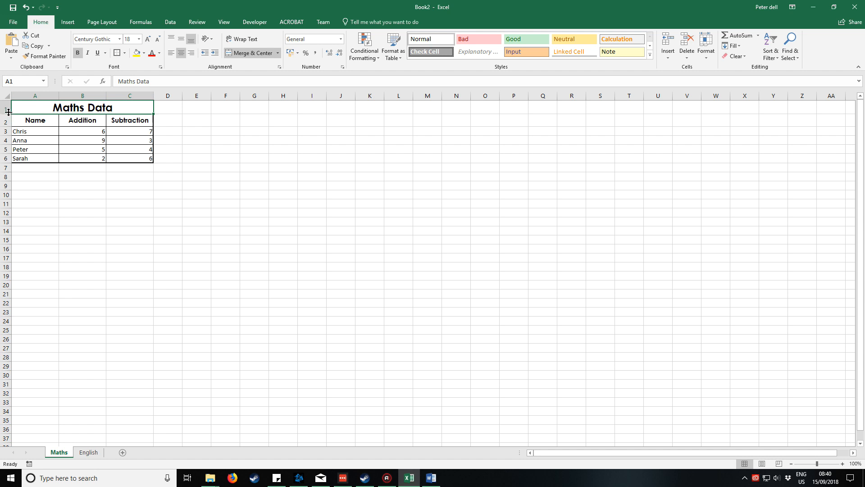
{"action": "left_click", "coordinate": [116, 53]}
{"action": "left_click", "coordinate": [195, 121]}
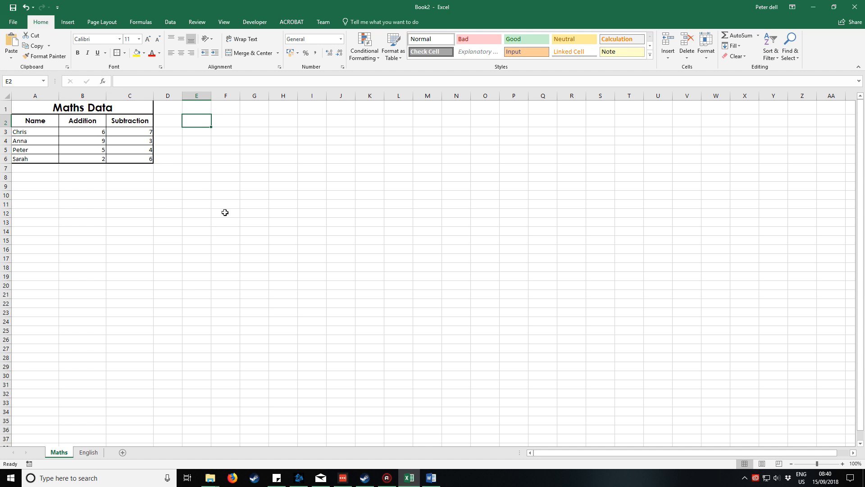
{"action": "left_click_drag", "start_coordinate": [41, 120], "coordinate": [130, 121]}
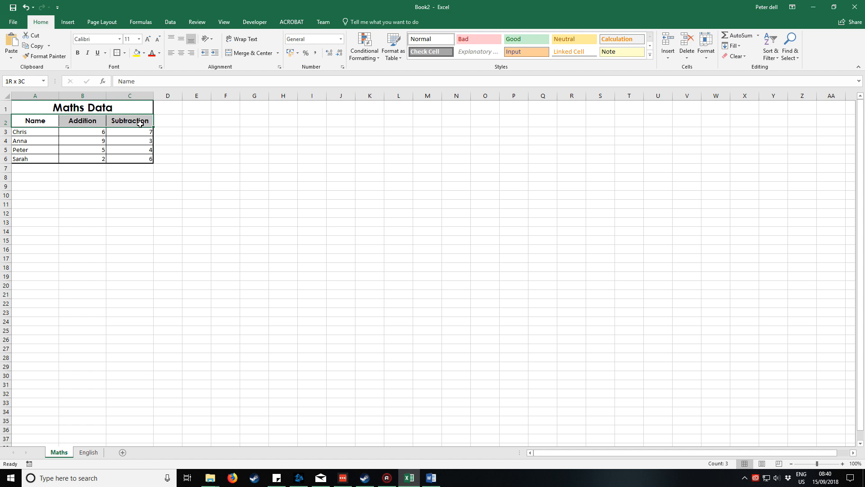
{"action": "left_click", "coordinate": [117, 53]}
{"action": "left_click", "coordinate": [197, 122]}
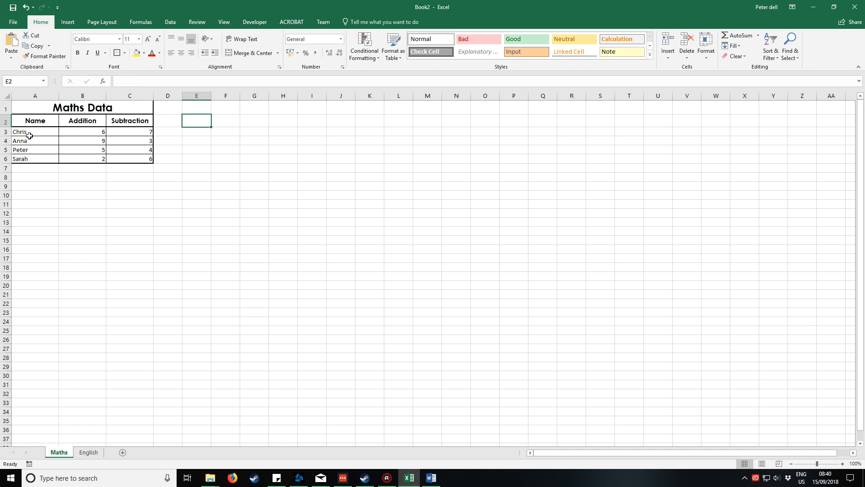
Fill the Maths Data title cell with Blue, Accent 1, Lighter 60%.
{"action": "left_click", "coordinate": [125, 110]}
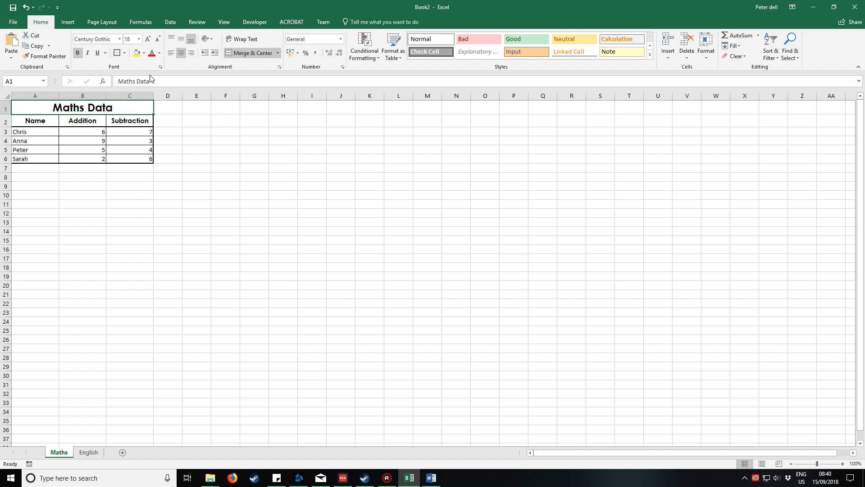
{"action": "left_click", "coordinate": [137, 54]}
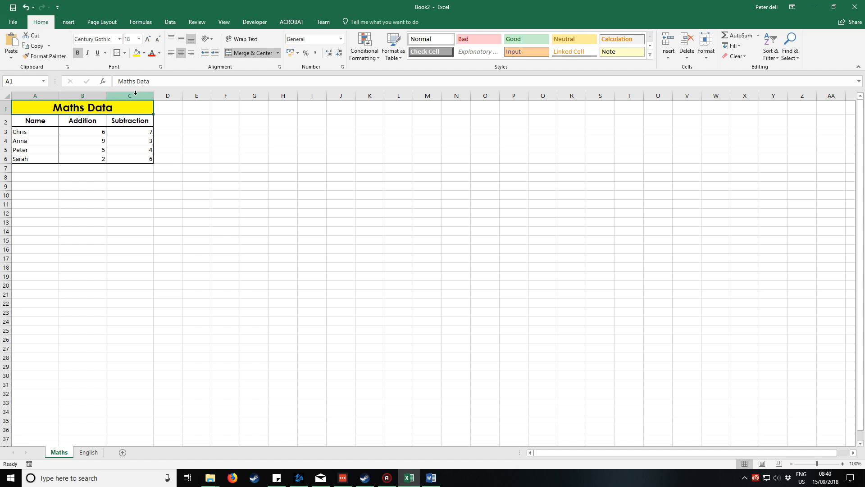
{"action": "left_click", "coordinate": [145, 53]}
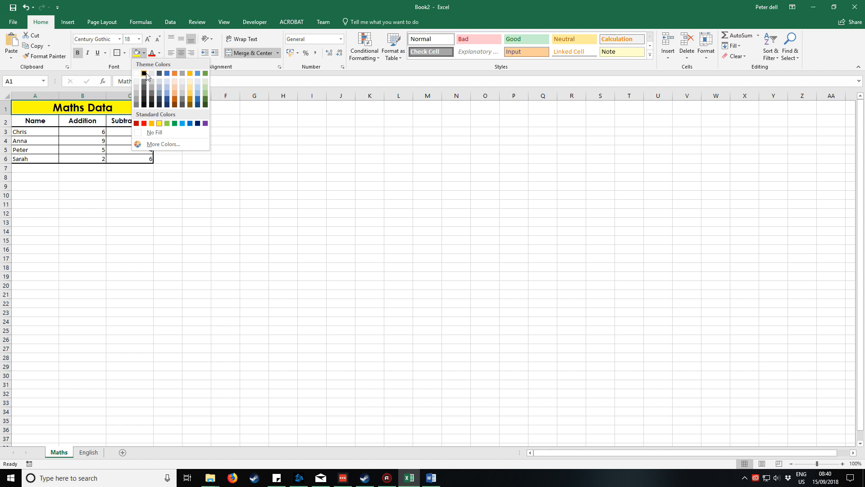
{"action": "left_click", "coordinate": [168, 87]}
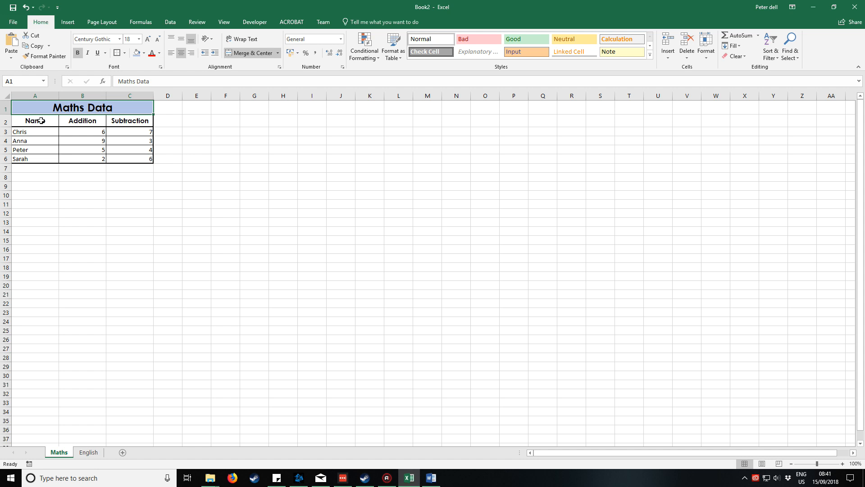
Fill the Name and Subtraction header cells, A2 and C2, with a medium blue one shade darker than the title.
{"action": "mouse_move", "coordinate": [41, 120]}
{"action": "left_mouse_down"}
{"action": "mouse_move", "coordinate": [122, 122]}
{"action": "mouse_move", "coordinate": [42, 122]}
{"action": "left_mouse_up"}
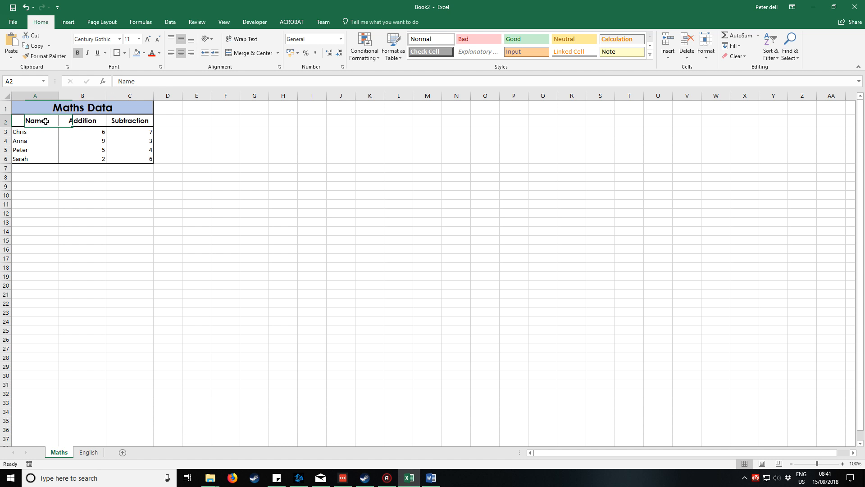
{"action": "left_click", "coordinate": [145, 53]}
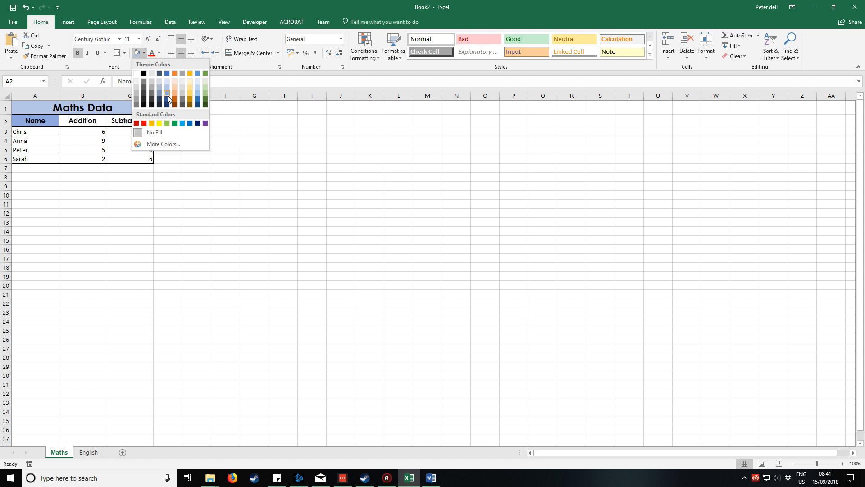
{"action": "left_click", "coordinate": [168, 94]}
{"action": "left_click", "coordinate": [129, 120]}
{"action": "left_click", "coordinate": [137, 53]}
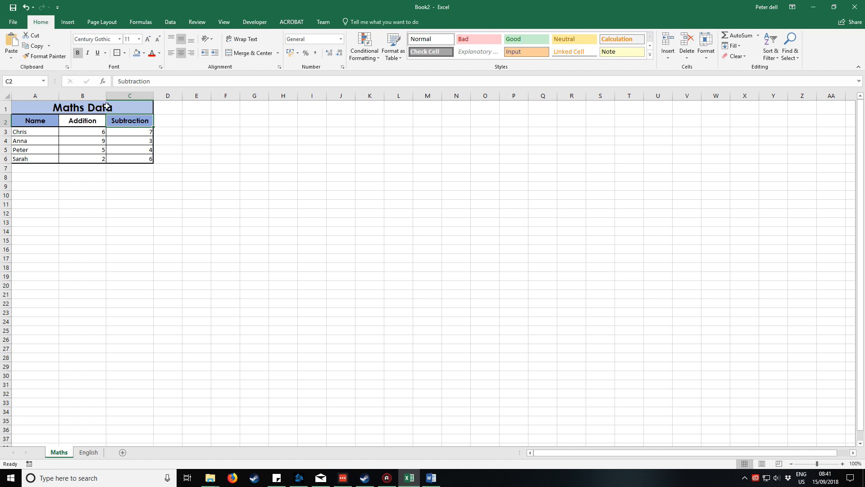
Fill the Addition header cell, B2, with the palest tint of the same theme blue.
{"action": "left_click", "coordinate": [90, 120]}
{"action": "left_click", "coordinate": [144, 53]}
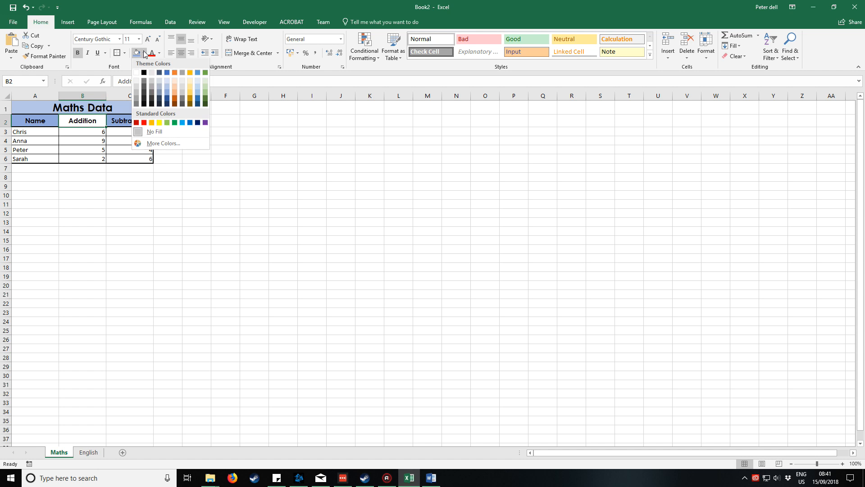
{"action": "left_click", "coordinate": [166, 81]}
{"action": "left_click", "coordinate": [125, 149]}
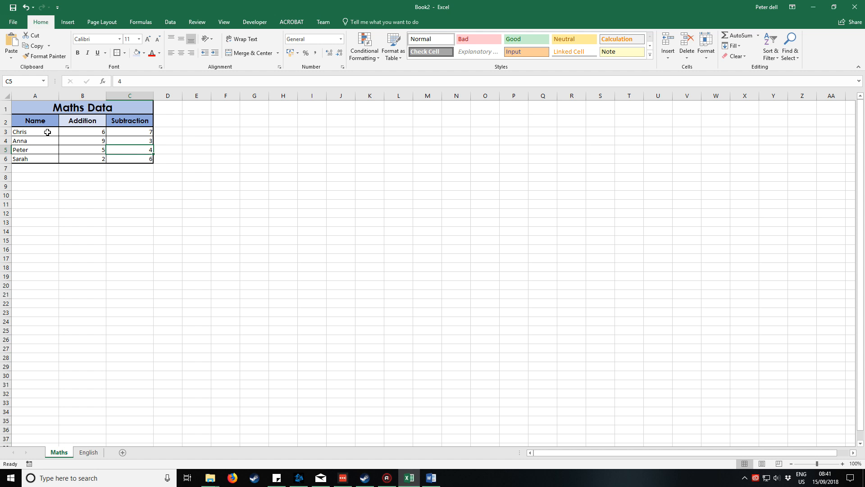
Fill the Name and Subtraction data cells, A3:A6 and C3:C6, with a light theme orange.
{"action": "left_click_drag", "start_coordinate": [47, 132], "coordinate": [43, 159]}
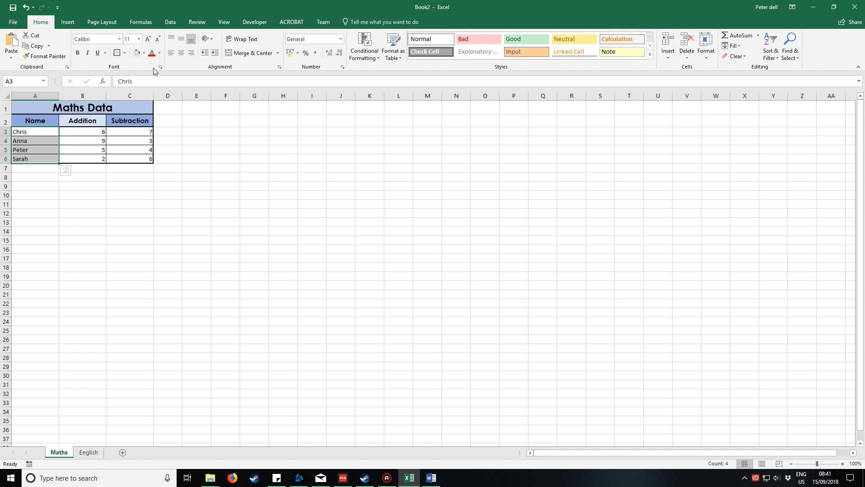
{"action": "left_click", "coordinate": [144, 53]}
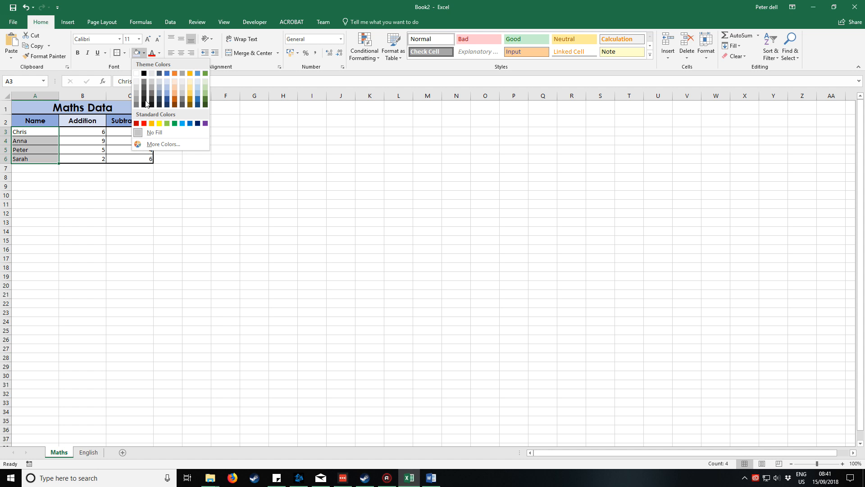
{"action": "left_click", "coordinate": [176, 87]}
{"action": "left_click_drag", "start_coordinate": [135, 132], "coordinate": [135, 157]}
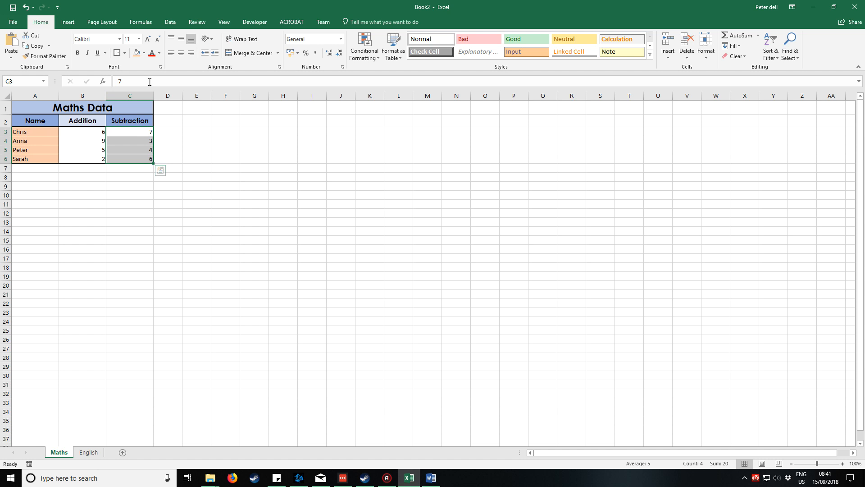
{"action": "left_click", "coordinate": [137, 54]}
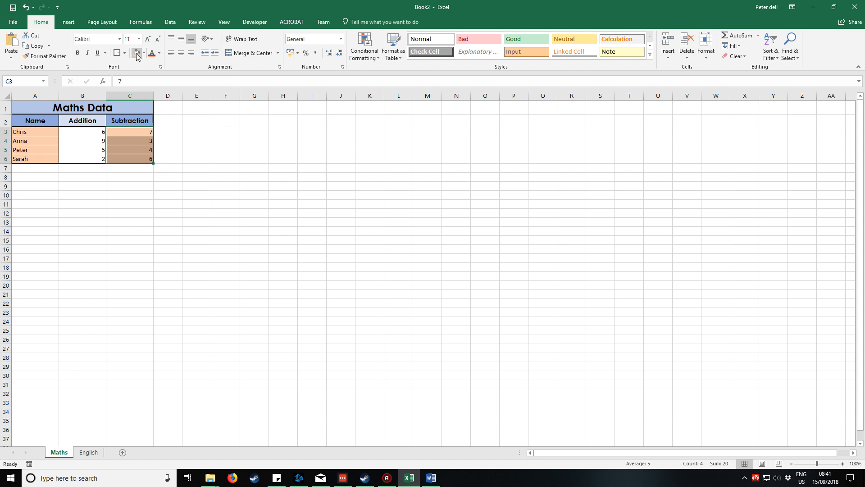
Fill the Addition data cells, B3:B6, with the palest tint of the theme orange.
{"action": "left_click", "coordinate": [72, 132]}
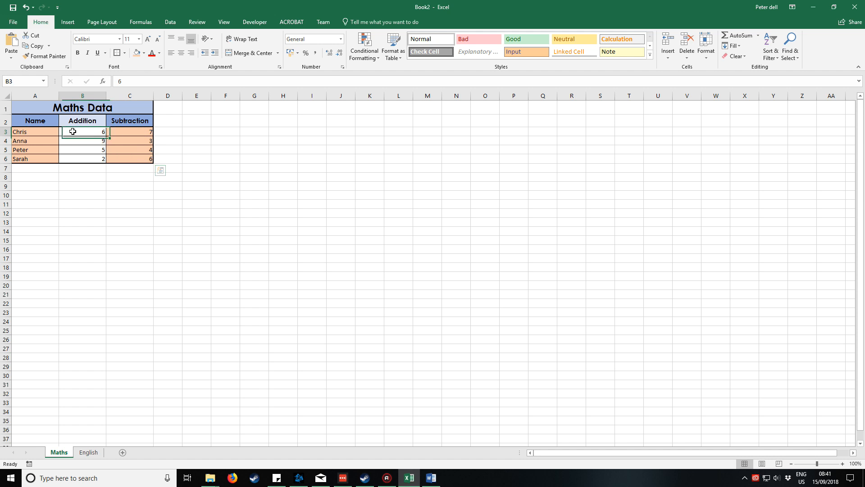
{"action": "left_click_drag", "start_coordinate": [73, 131], "coordinate": [74, 159]}
{"action": "left_click", "coordinate": [144, 53]}
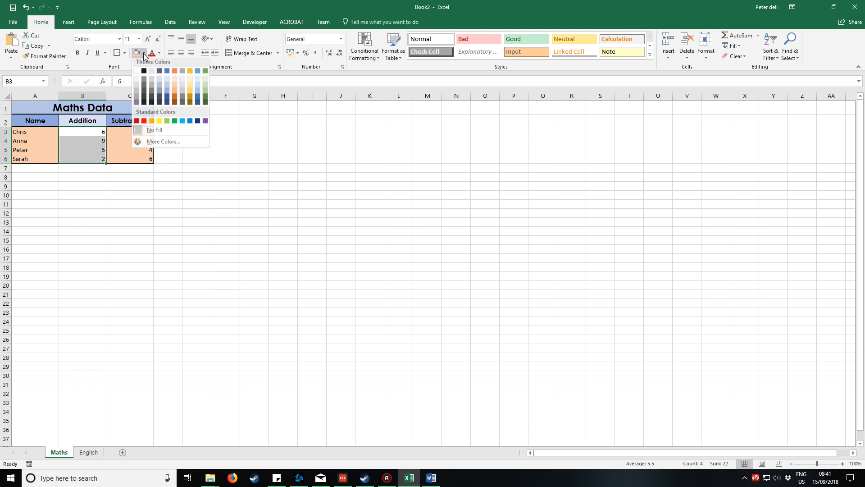
{"action": "left_click", "coordinate": [175, 80]}
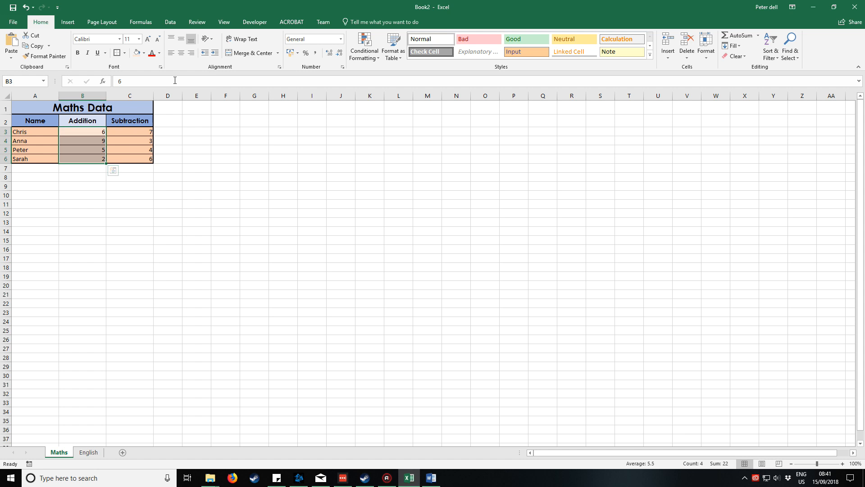
{"action": "left_click", "coordinate": [196, 132]}
{"action": "left_click", "coordinate": [225, 132]}
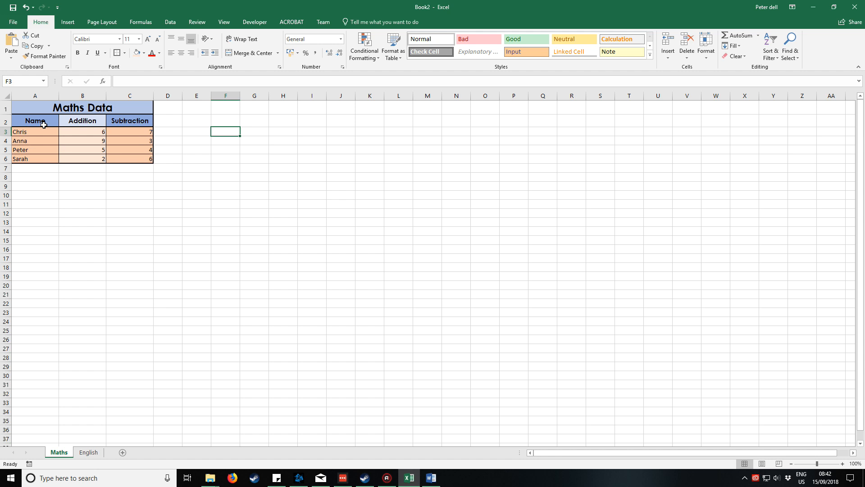
Center the data cells A3:C6 horizontally and middle-align them vertically.
{"action": "left_click_drag", "start_coordinate": [42, 129], "coordinate": [131, 161]}
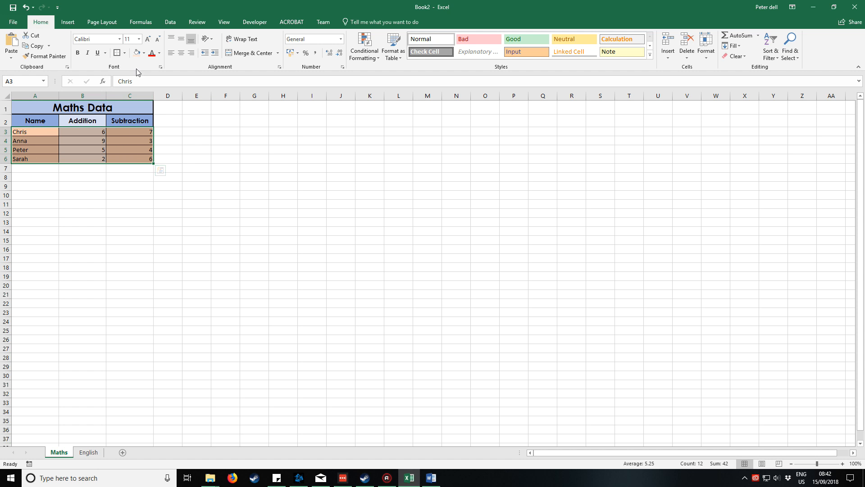
{"action": "left_click", "coordinate": [182, 54]}
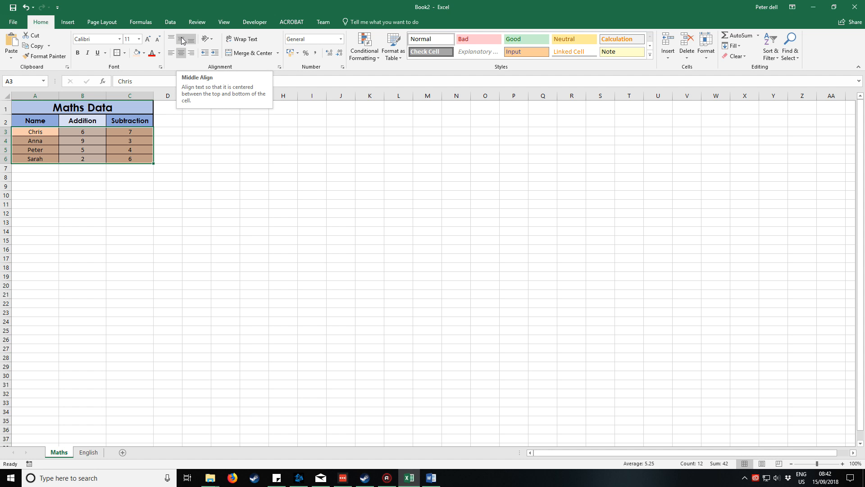
{"action": "left_click", "coordinate": [183, 41]}
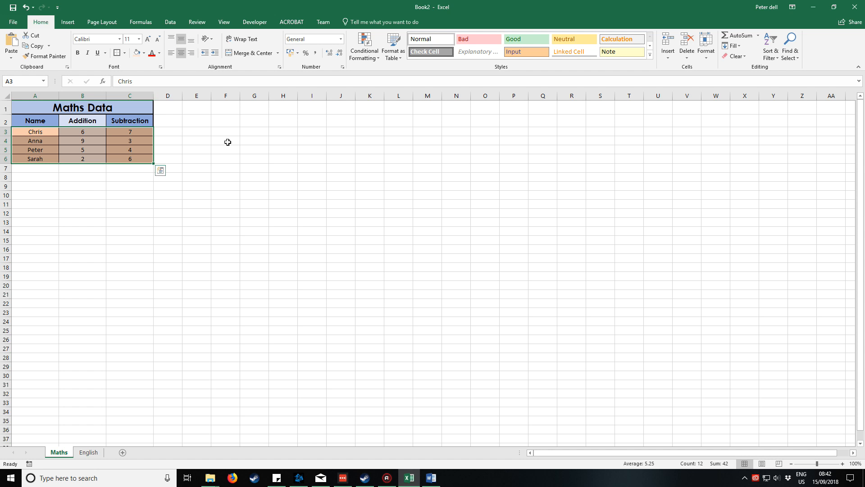
{"action": "left_click", "coordinate": [248, 142]}
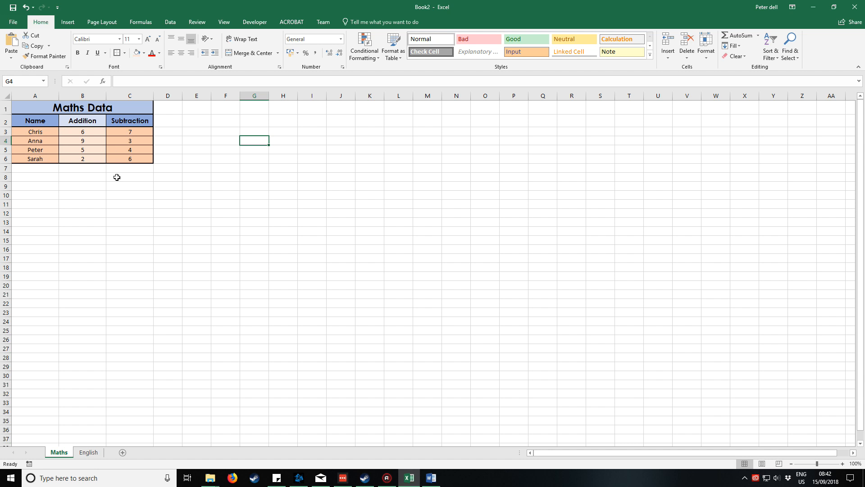
Fill all the data cells, A3:C6, with the same palest orange tint as the Addition column.
{"action": "left_click_drag", "start_coordinate": [38, 130], "coordinate": [146, 133]}
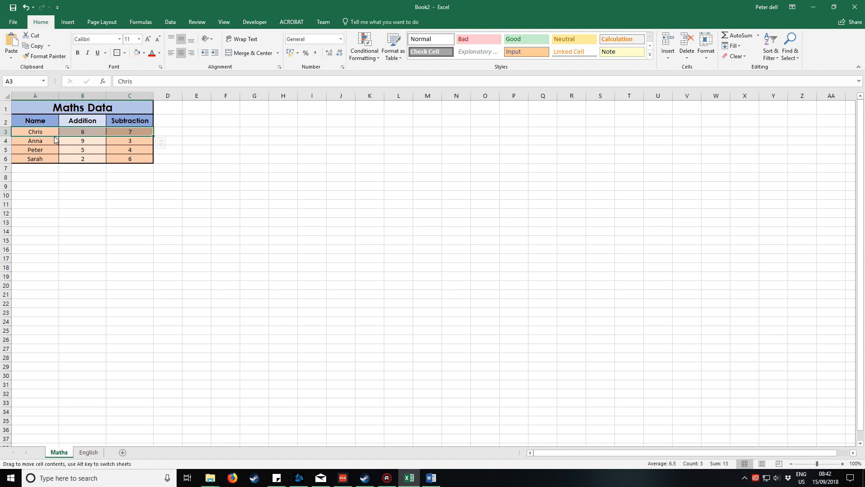
{"action": "left_click_drag", "start_coordinate": [45, 132], "coordinate": [120, 159]}
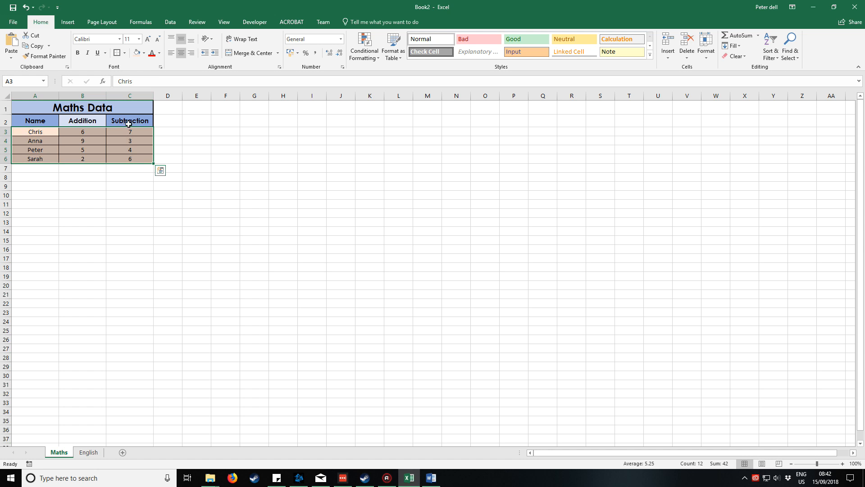
{"action": "left_click", "coordinate": [127, 151]}
{"action": "left_click", "coordinate": [185, 148]}
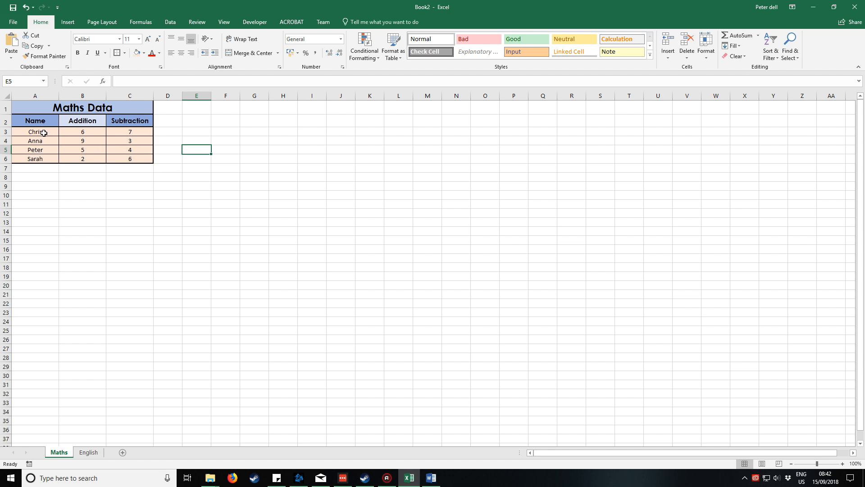
Fill the first and third data rows, A3:C3 and A5:C5, with Orange, Accent 2, Lighter 60%.
{"action": "left_click_drag", "start_coordinate": [44, 133], "coordinate": [120, 132]}
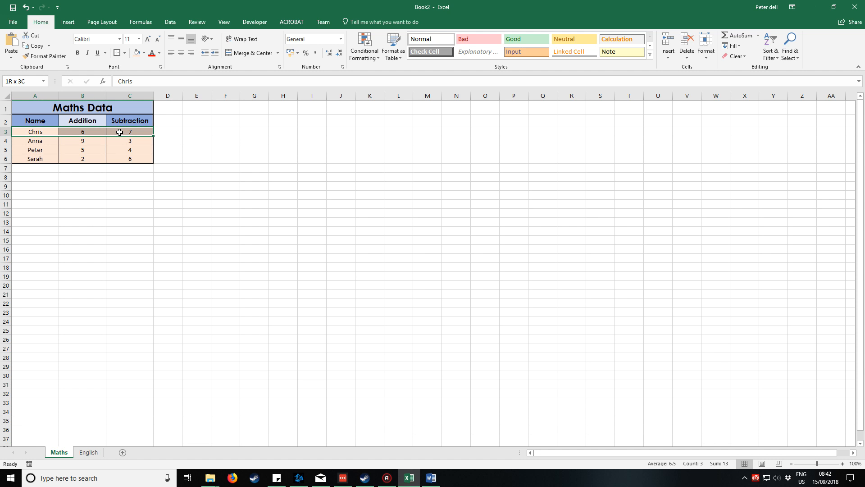
{"action": "left_click", "coordinate": [144, 52]}
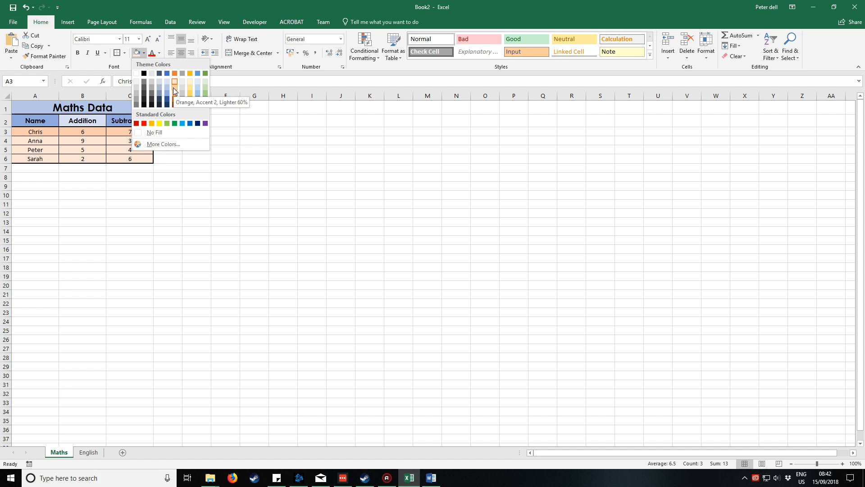
{"action": "left_click", "coordinate": [173, 88]}
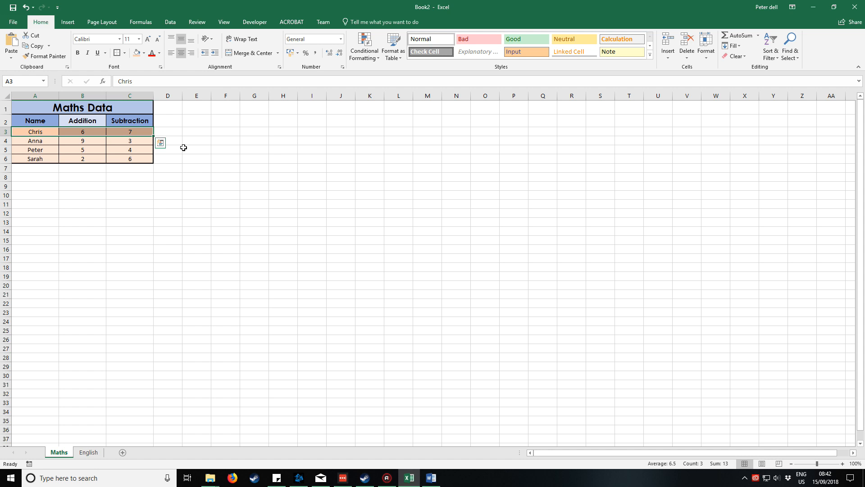
{"action": "left_click_drag", "start_coordinate": [35, 151], "coordinate": [130, 150]}
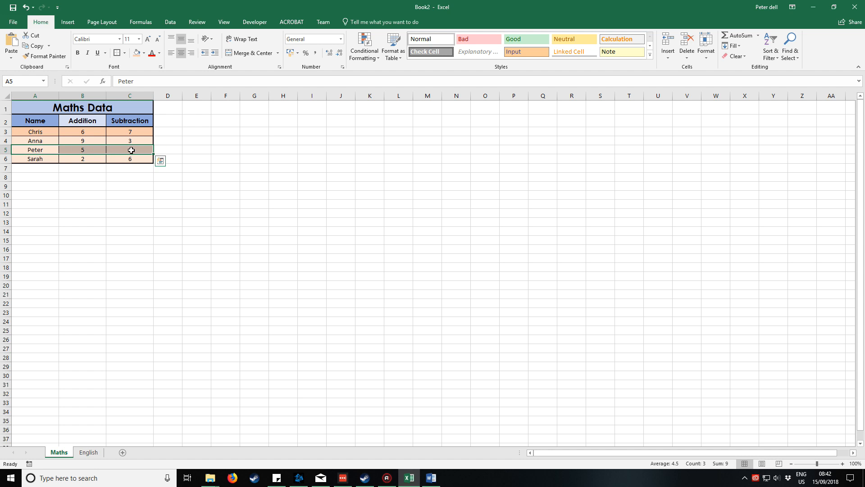
{"action": "left_click", "coordinate": [136, 53]}
{"action": "left_click", "coordinate": [201, 140]}
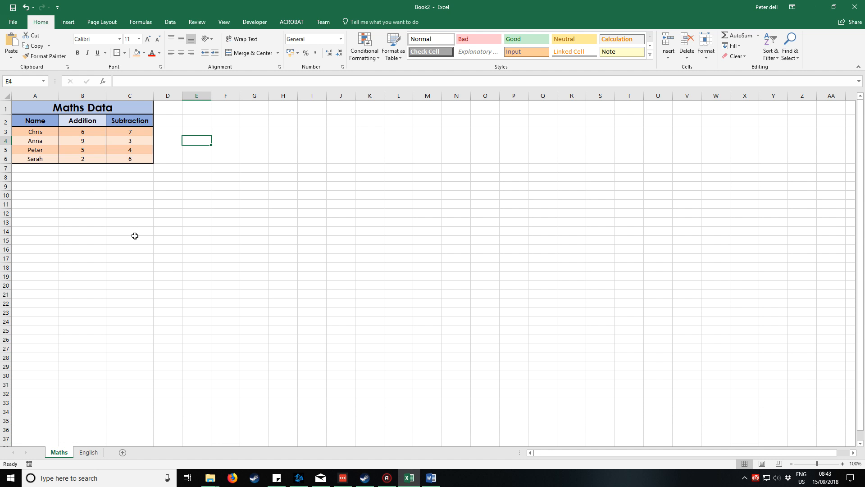
Extend the data cells A3:C6 down to row 15 with the fill handle and clear the contents of A7:C15.
{"action": "left_click_drag", "start_coordinate": [45, 133], "coordinate": [125, 162]}
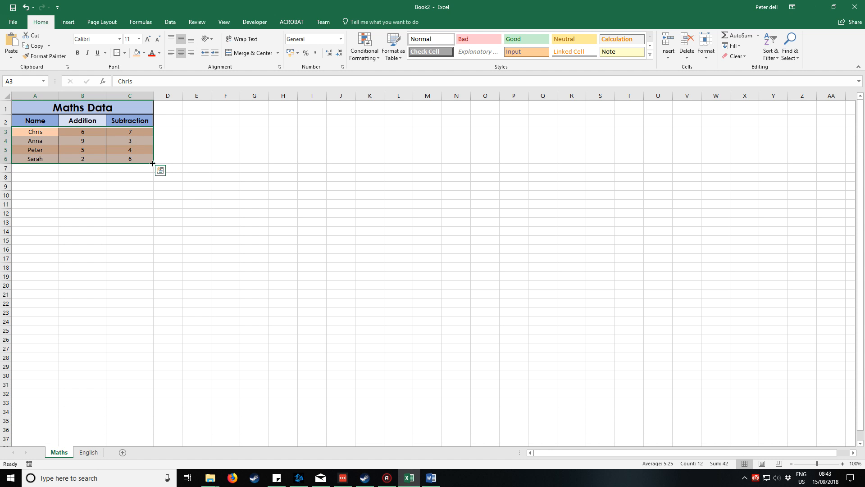
{"action": "left_click_drag", "start_coordinate": [152, 164], "coordinate": [150, 241]}
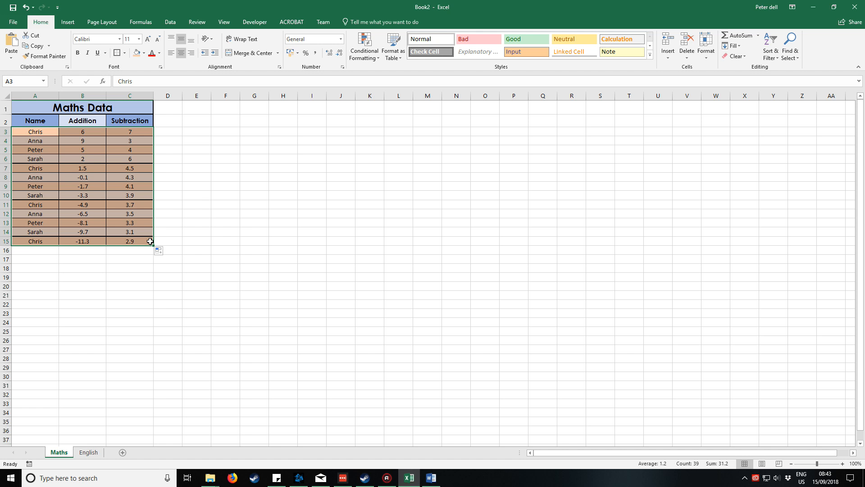
{"action": "left_click", "coordinate": [180, 187]}
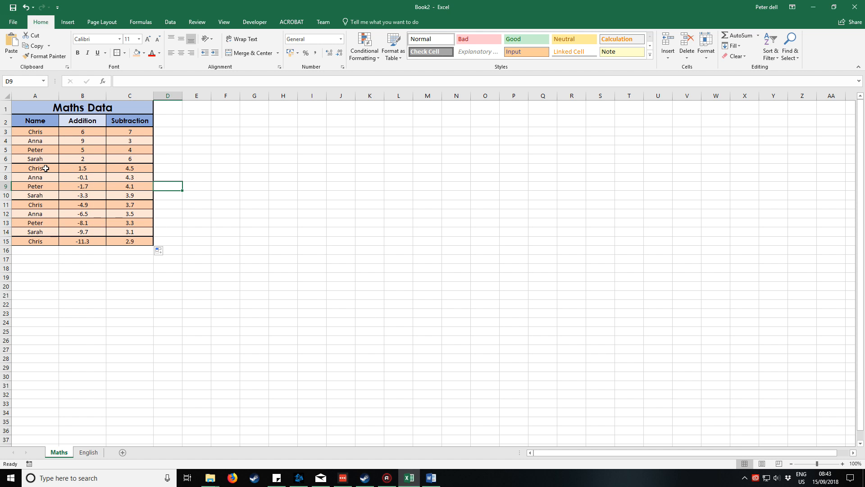
{"action": "left_click_drag", "start_coordinate": [45, 168], "coordinate": [123, 241]}
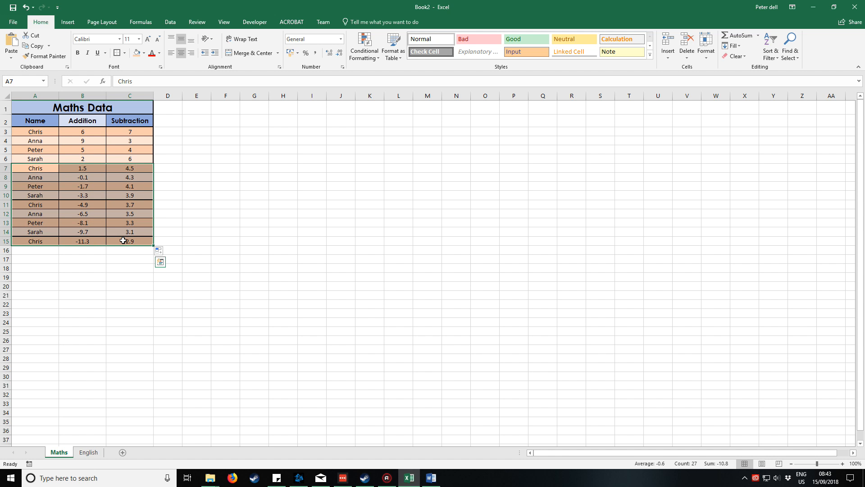
{"action": "key", "text": "Delete"}
{"action": "left_click", "coordinate": [177, 184]}
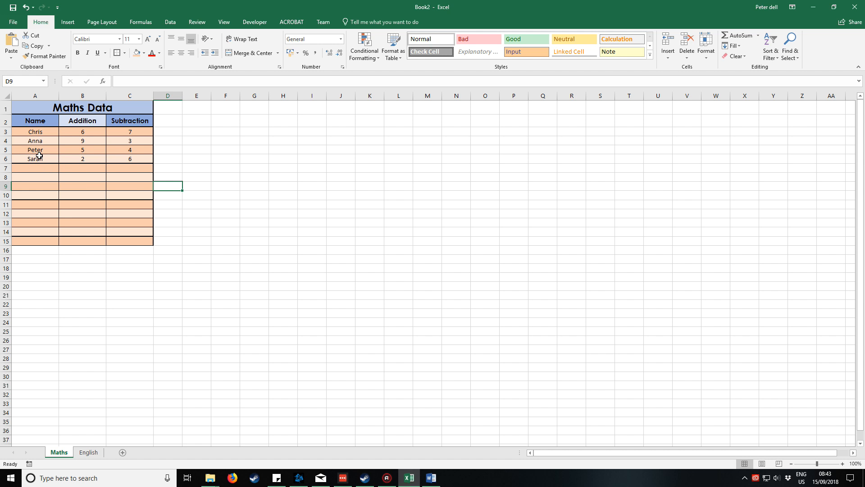
Remove all borders from the data row A6:C6 and give it Outside Borders instead.
{"action": "left_click_drag", "start_coordinate": [39, 155], "coordinate": [114, 162]}
{"action": "left_click", "coordinate": [124, 53]}
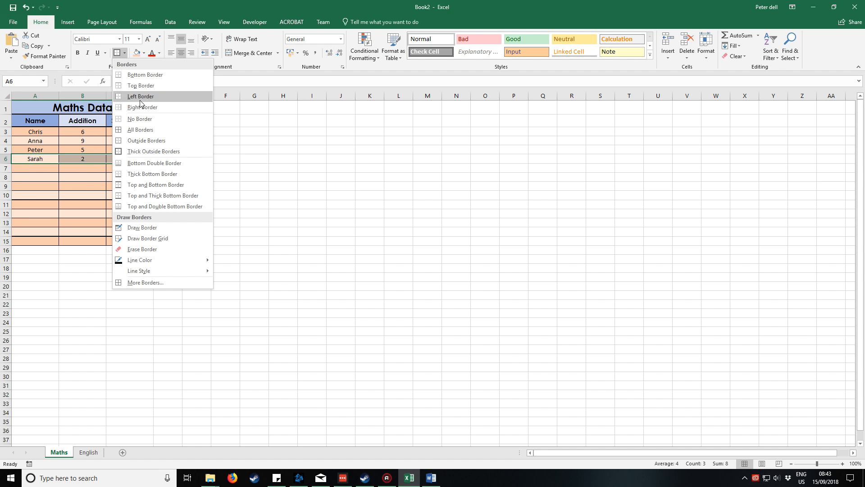
{"action": "left_click", "coordinate": [144, 119]}
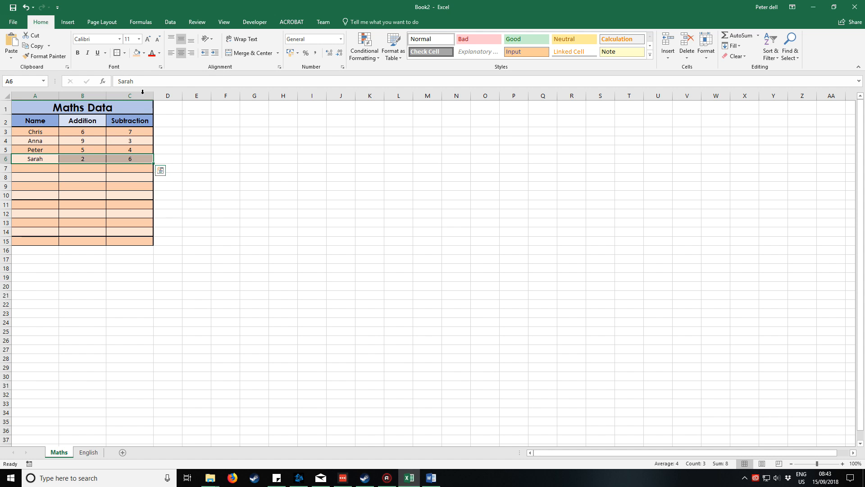
{"action": "left_click", "coordinate": [124, 53]}
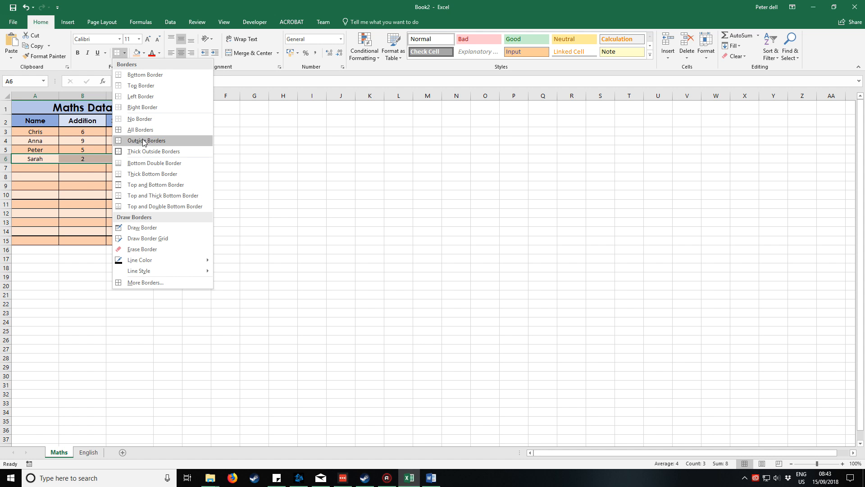
{"action": "left_click", "coordinate": [143, 138]}
{"action": "left_click", "coordinate": [96, 178]}
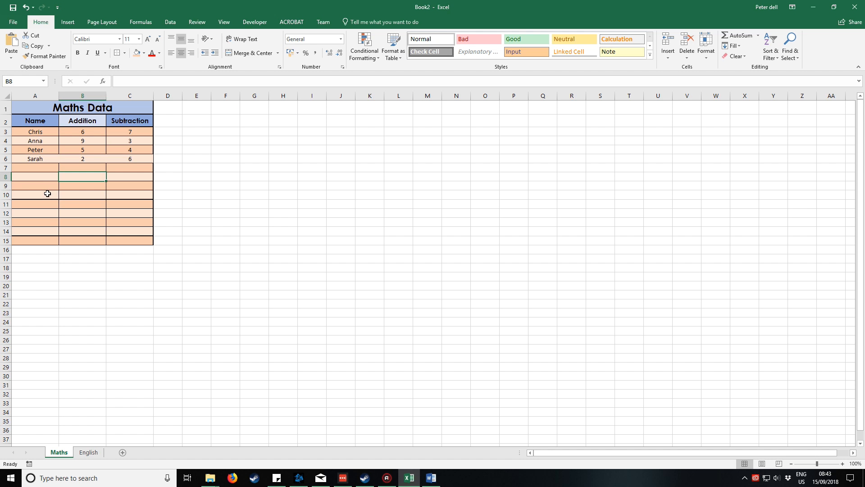
{"action": "left_click_drag", "start_coordinate": [46, 193], "coordinate": [114, 195]}
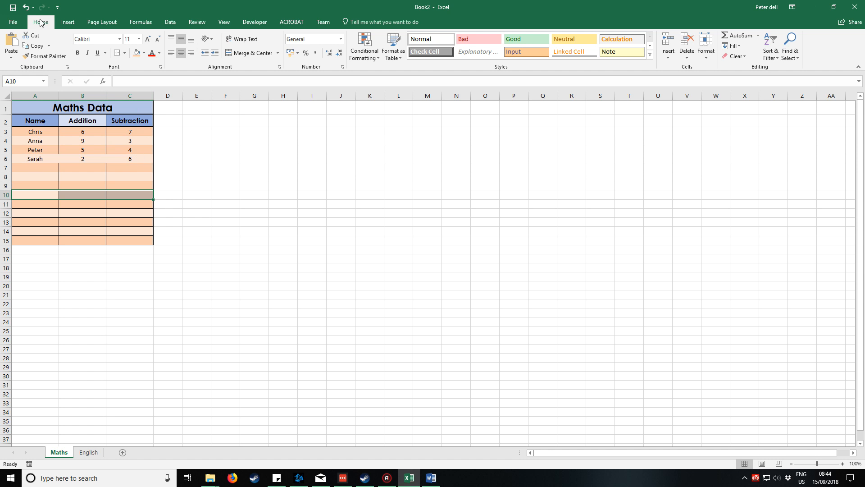
Undo the border changes on row 6 and the extension of the table down to row 15.
{"action": "left_click", "coordinate": [28, 10]}
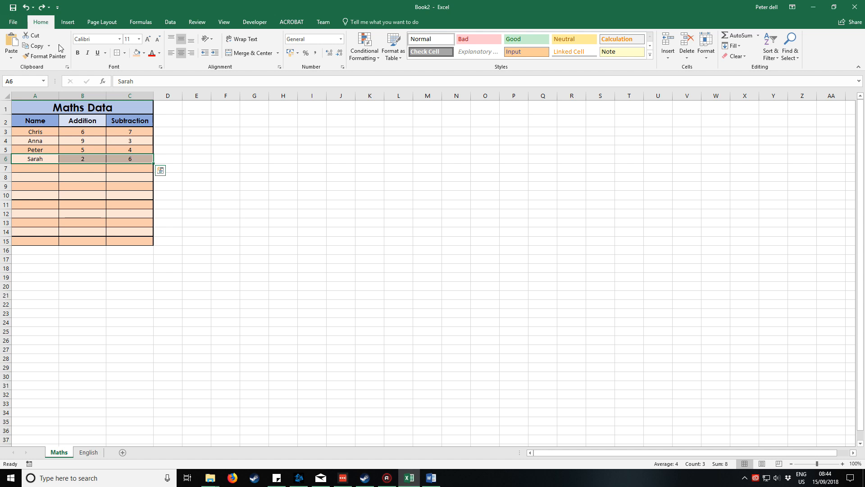
{"action": "left_click", "coordinate": [28, 10]}
{"action": "left_click", "coordinate": [27, 9]}
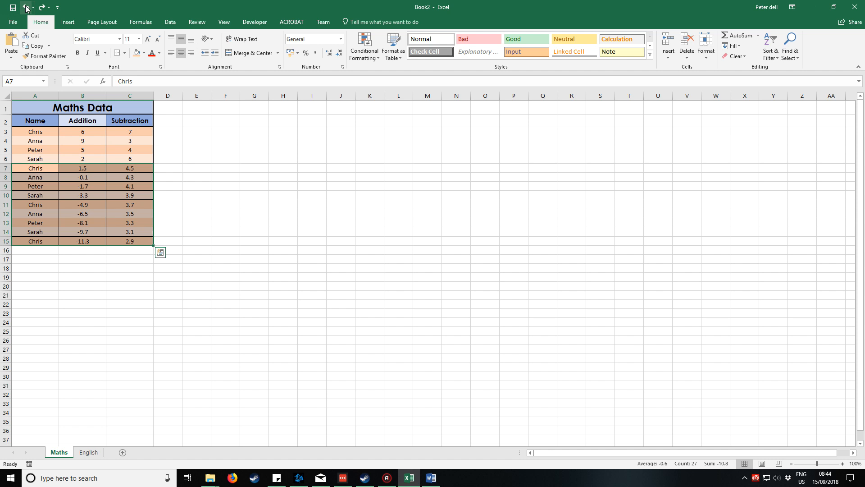
{"action": "left_click", "coordinate": [26, 8]}
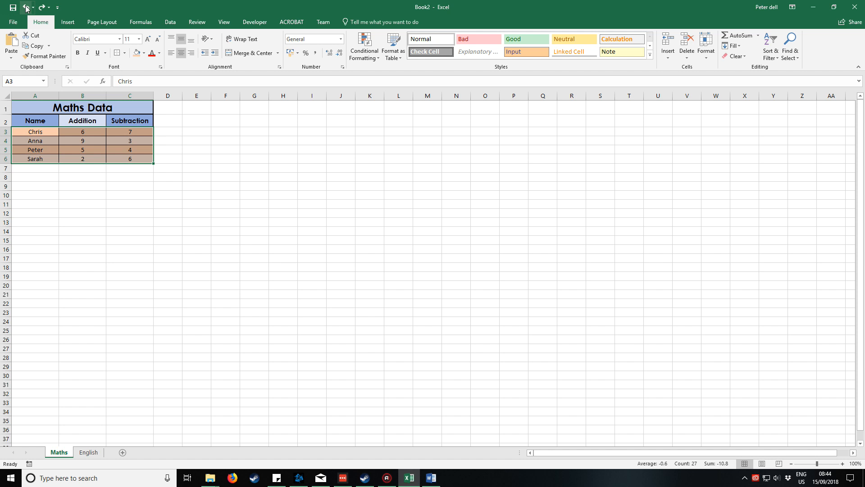
{"action": "left_click", "coordinate": [199, 130]}
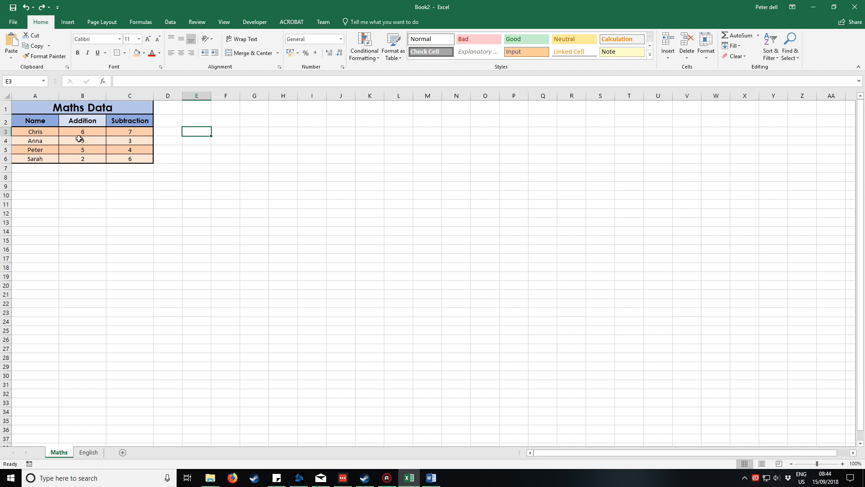
Start a custom sort of the data cells A3:C6, sorting by the Addition column.
{"action": "left_click_drag", "start_coordinate": [45, 131], "coordinate": [92, 161]}
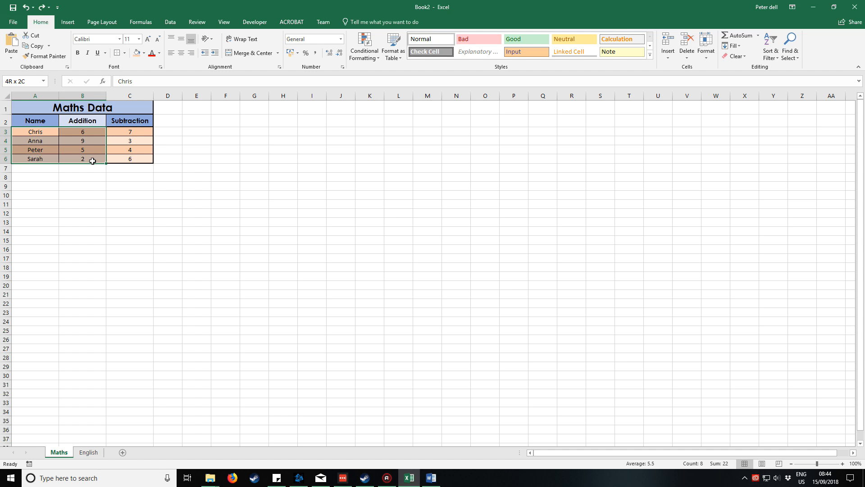
{"action": "left_click_drag", "start_coordinate": [93, 163], "coordinate": [141, 162]}
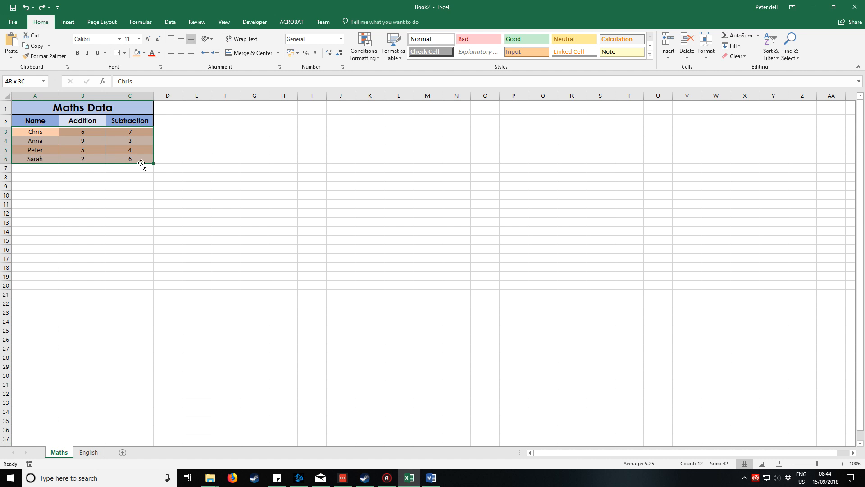
{"action": "left_click_drag", "start_coordinate": [141, 163], "coordinate": [141, 163]}
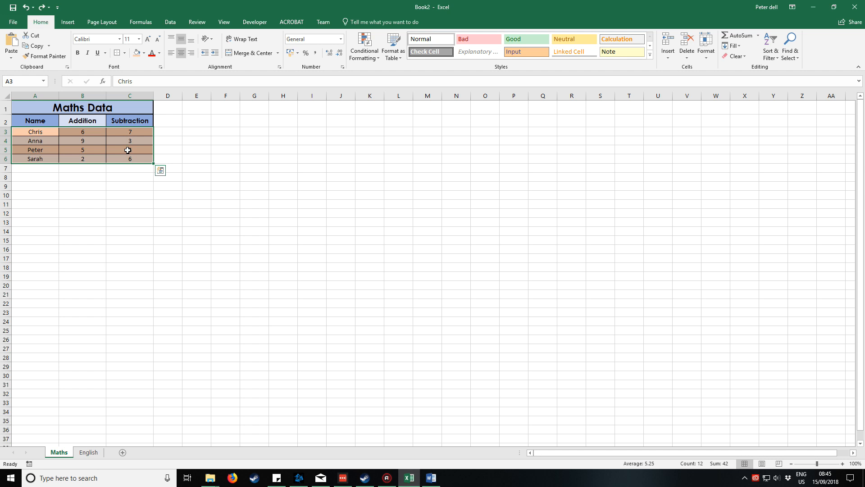
{"action": "left_click", "coordinate": [171, 23]}
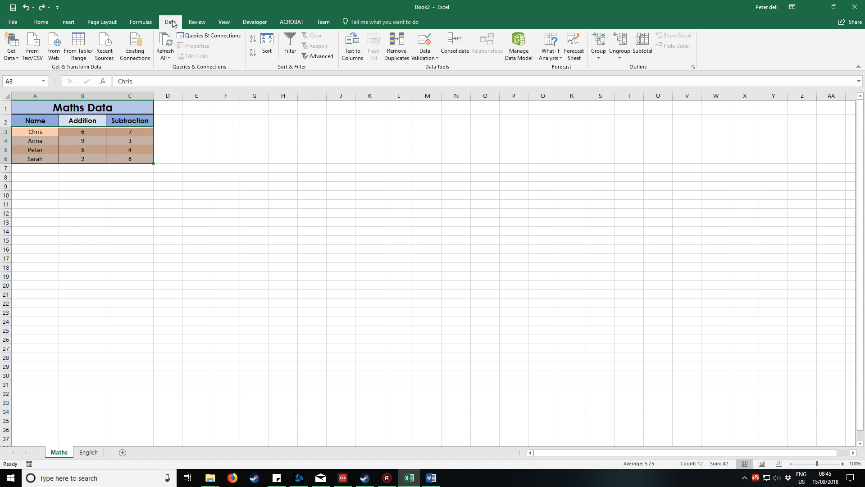
{"action": "left_click", "coordinate": [267, 44]}
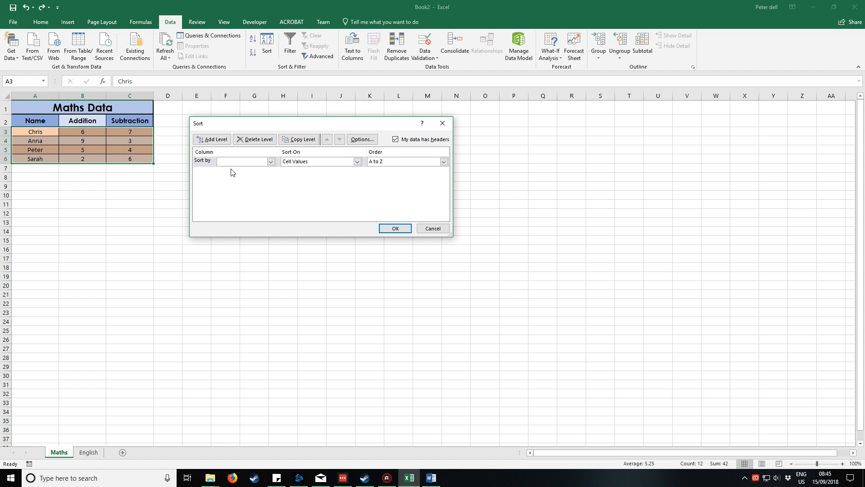
{"action": "left_click", "coordinate": [270, 162]}
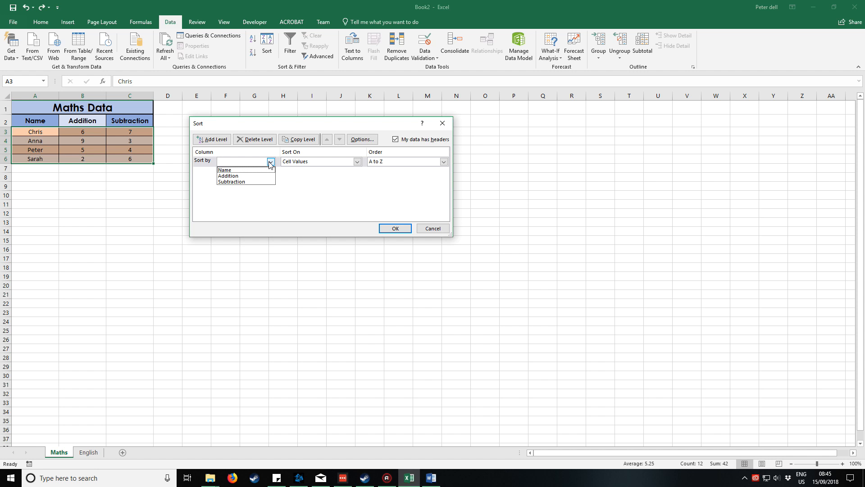
{"action": "left_click", "coordinate": [242, 176]}
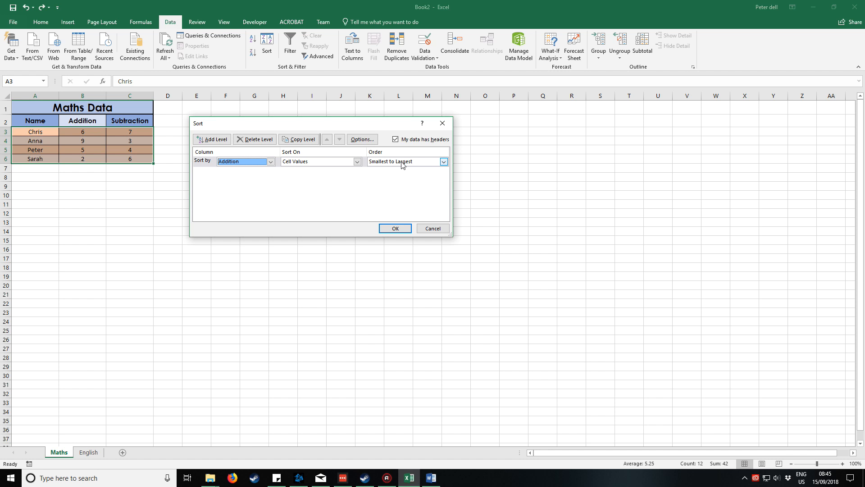
Set the Addition sort order to Largest to Smallest and apply the sort.
{"action": "left_click", "coordinate": [443, 162]}
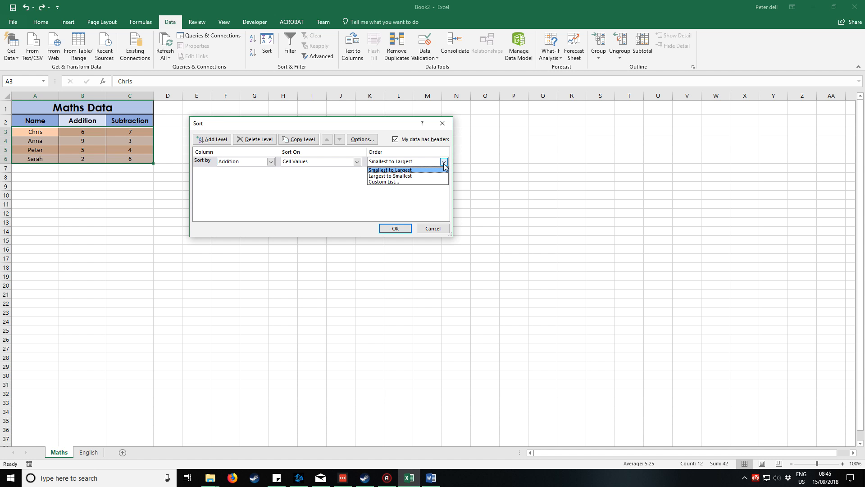
{"action": "left_click", "coordinate": [406, 173]}
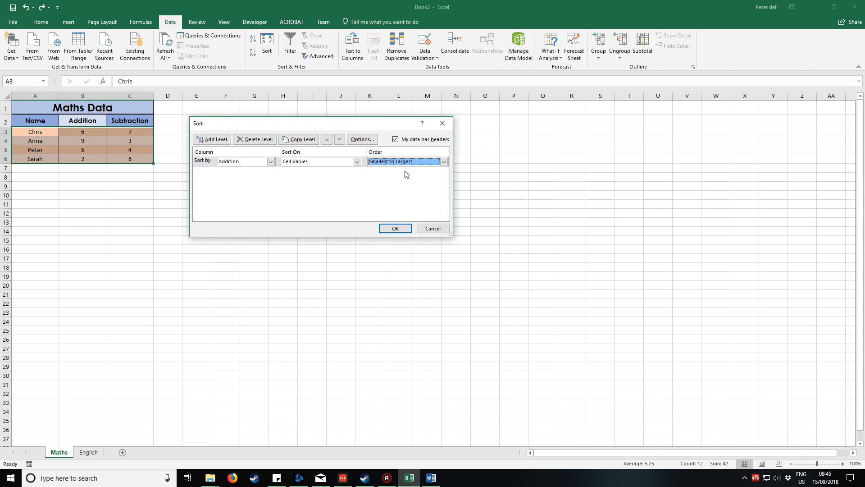
{"action": "left_click", "coordinate": [444, 161]}
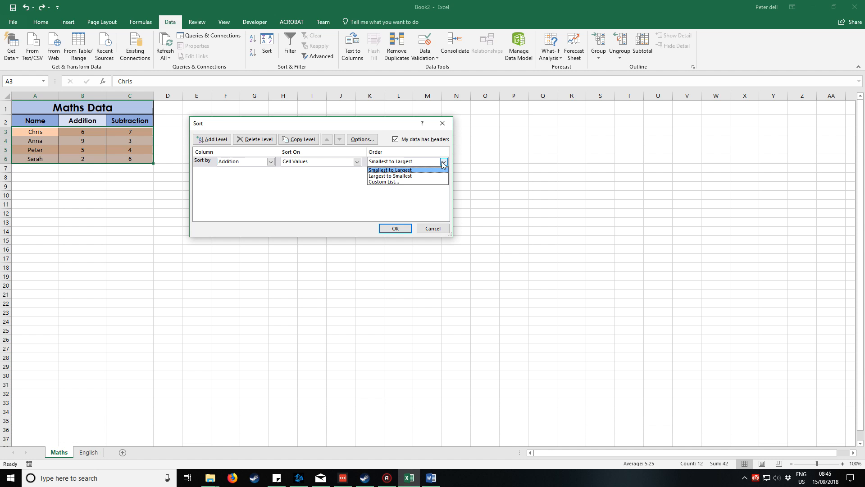
{"action": "left_click", "coordinate": [404, 175]}
{"action": "left_click", "coordinate": [392, 227]}
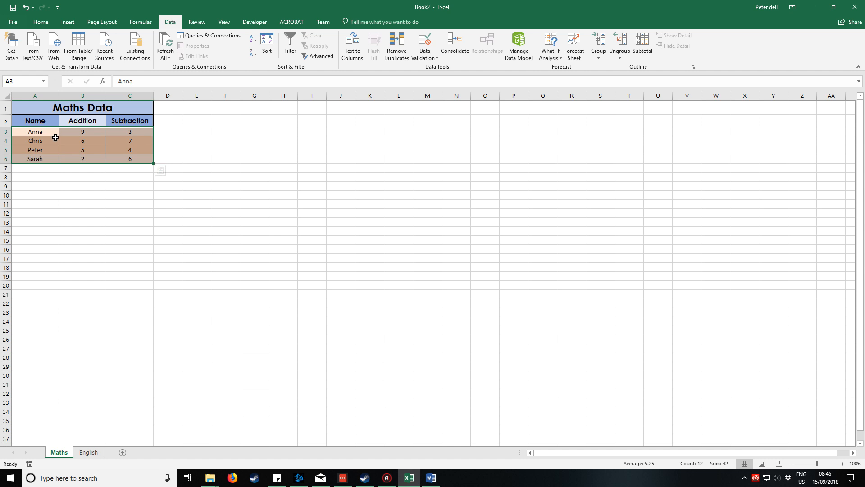
{"action": "left_click", "coordinate": [68, 150]}
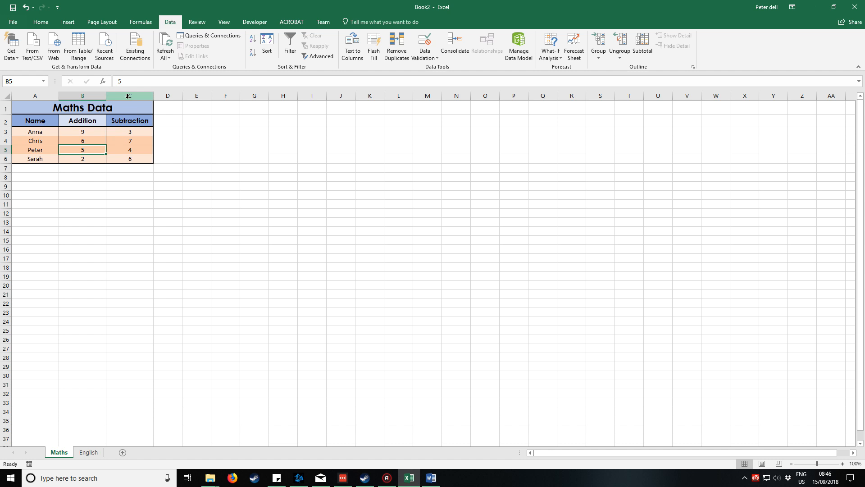
Sort the data cells A3:C6 by the Subtraction column from Smallest to Largest.
{"action": "left_click", "coordinate": [44, 131]}
{"action": "left_click_drag", "start_coordinate": [43, 131], "coordinate": [128, 158]}
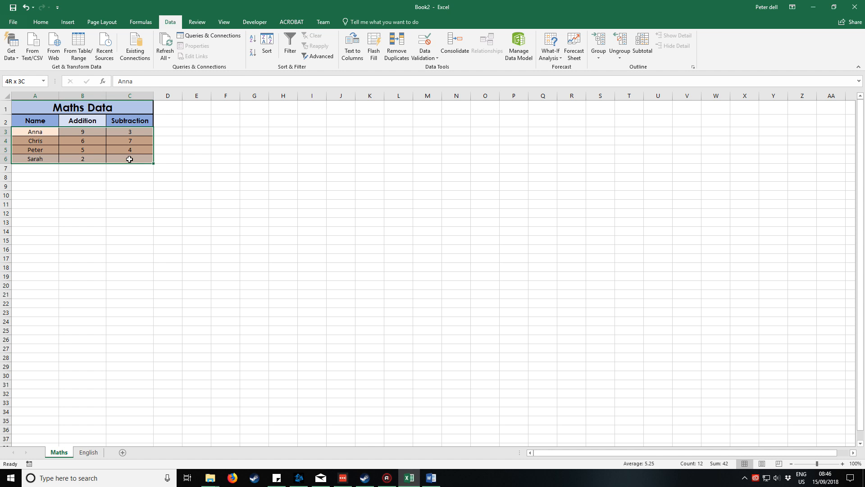
{"action": "left_click", "coordinate": [271, 54]}
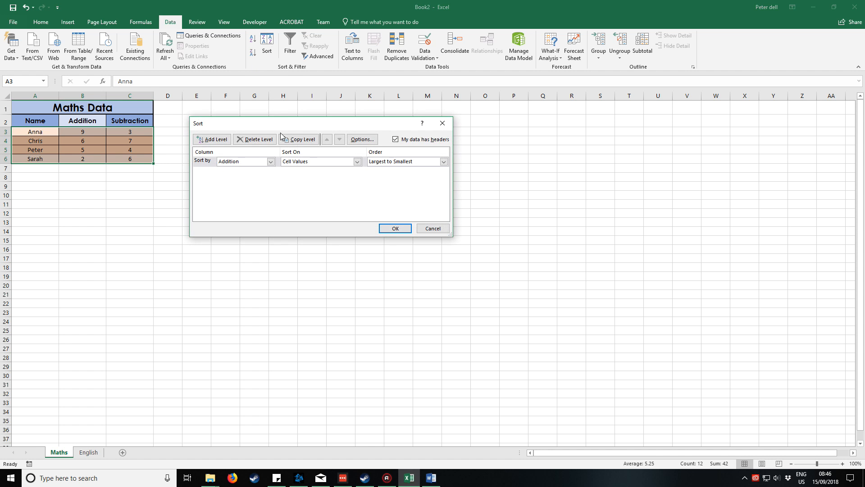
{"action": "left_click", "coordinate": [271, 161]}
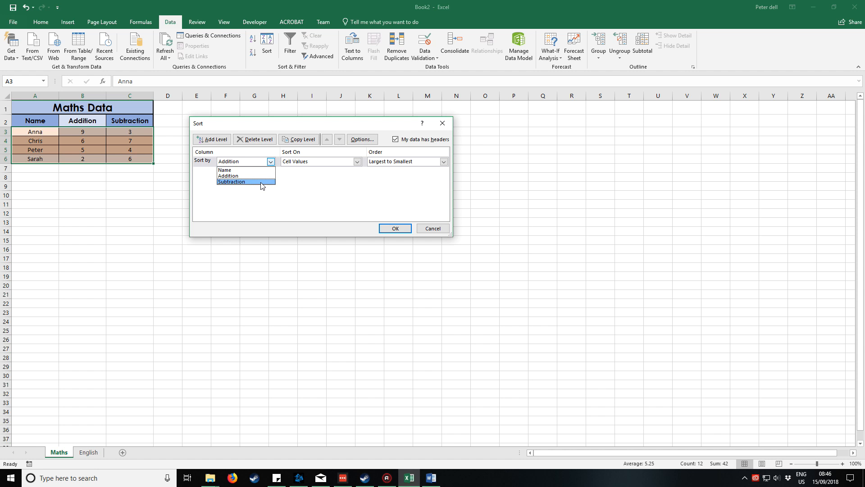
{"action": "left_click", "coordinate": [262, 185]}
{"action": "left_click", "coordinate": [444, 161]}
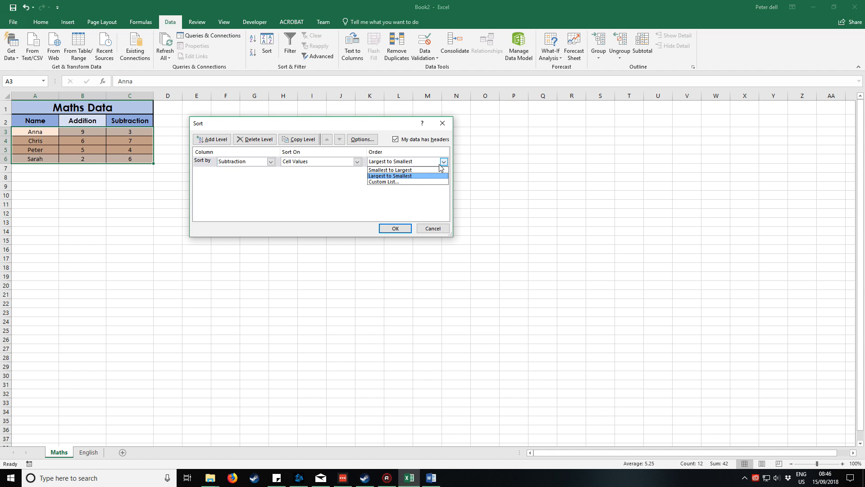
{"action": "left_click", "coordinate": [425, 168]}
{"action": "left_click", "coordinate": [394, 228]}
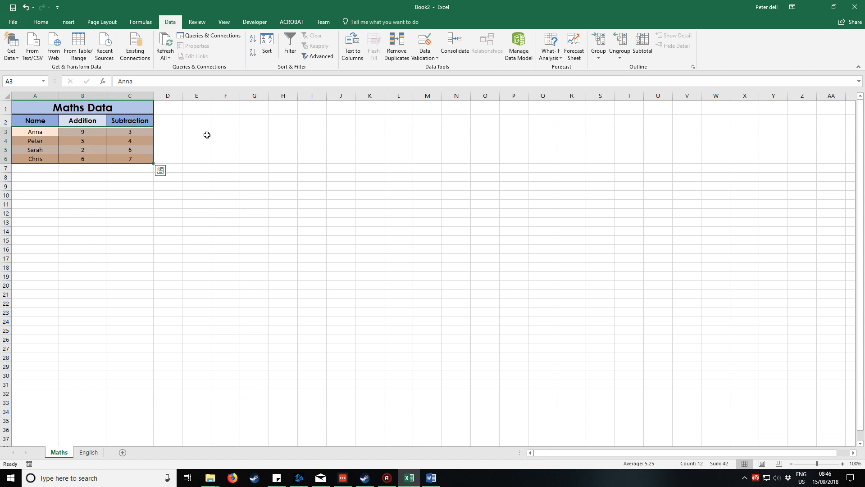
{"action": "left_click", "coordinate": [207, 135]}
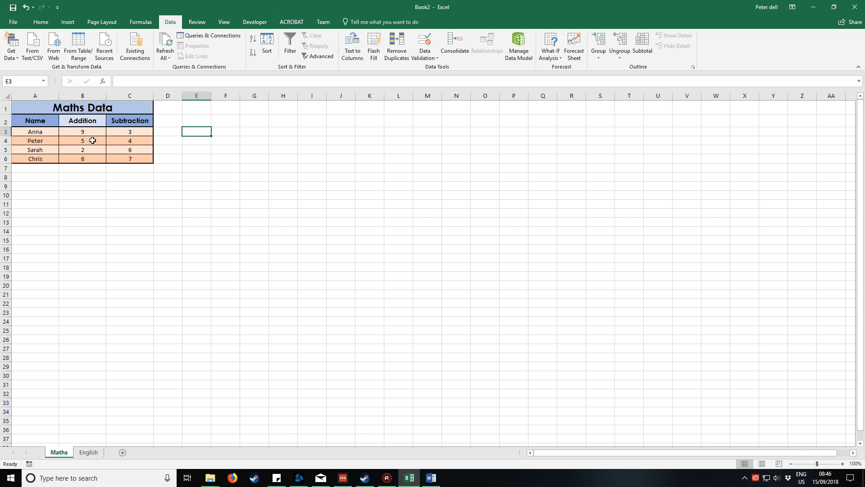
{"action": "left_click", "coordinate": [119, 139]}
{"action": "left_click", "coordinate": [189, 135]}
Format the range A2:C6 as a table with headers, using the Blue, Table Style Medium 2 style.
{"action": "left_click", "coordinate": [46, 21]}
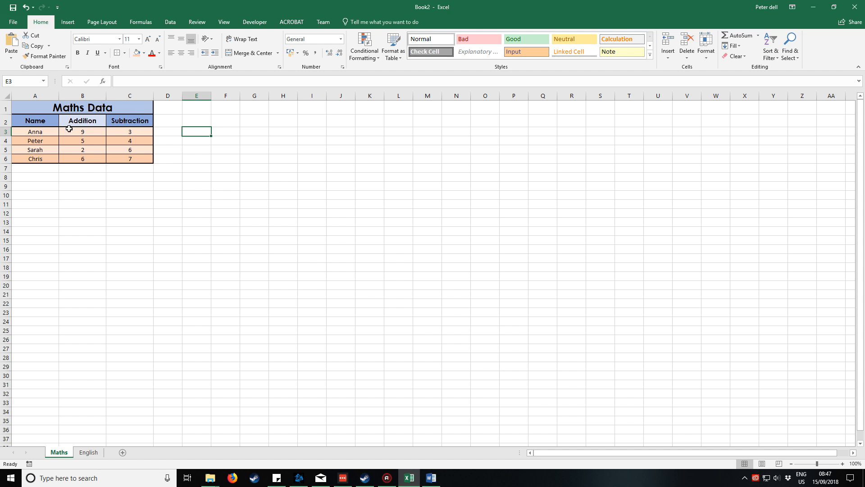
{"action": "left_click_drag", "start_coordinate": [40, 119], "coordinate": [129, 158]}
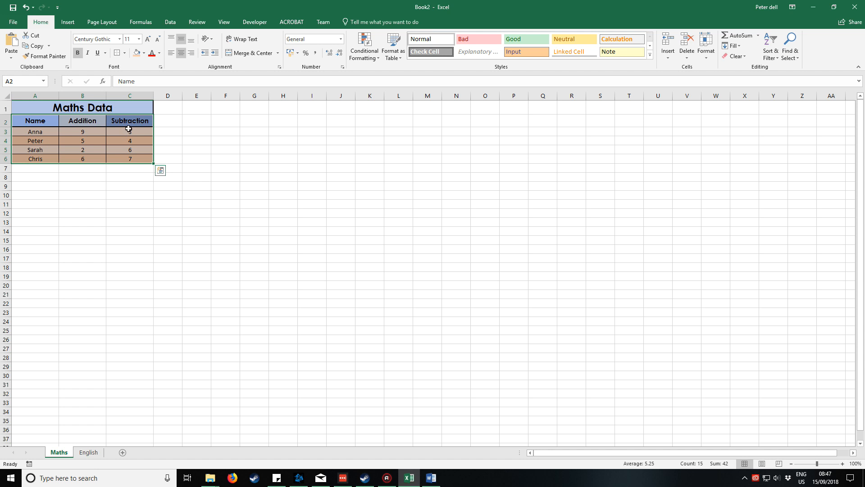
{"action": "left_click", "coordinate": [394, 53]}
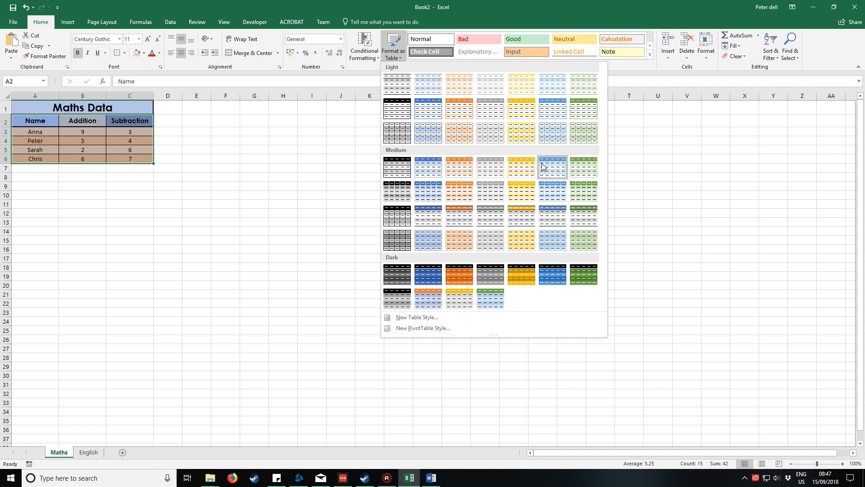
{"action": "left_click", "coordinate": [427, 168]}
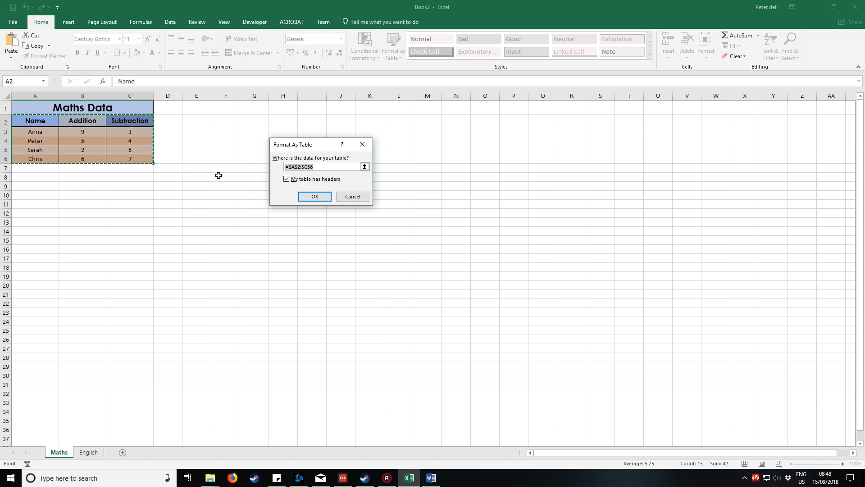
{"action": "left_click", "coordinate": [320, 198]}
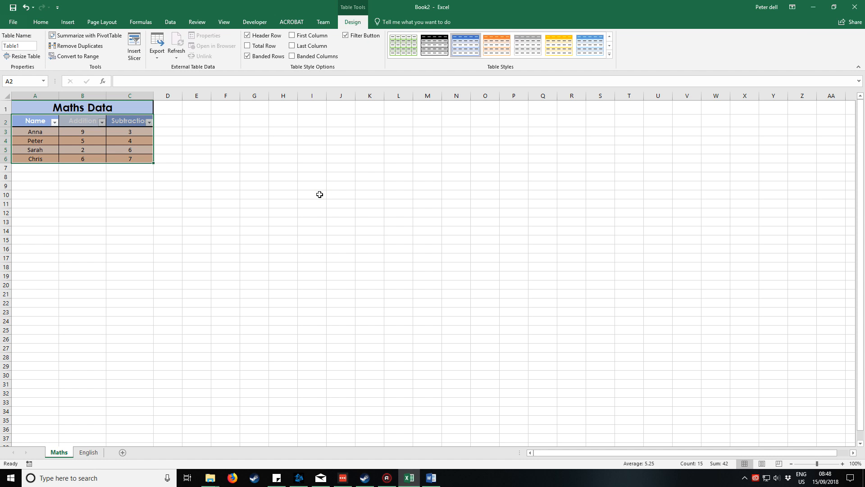
{"action": "left_click", "coordinate": [230, 166]}
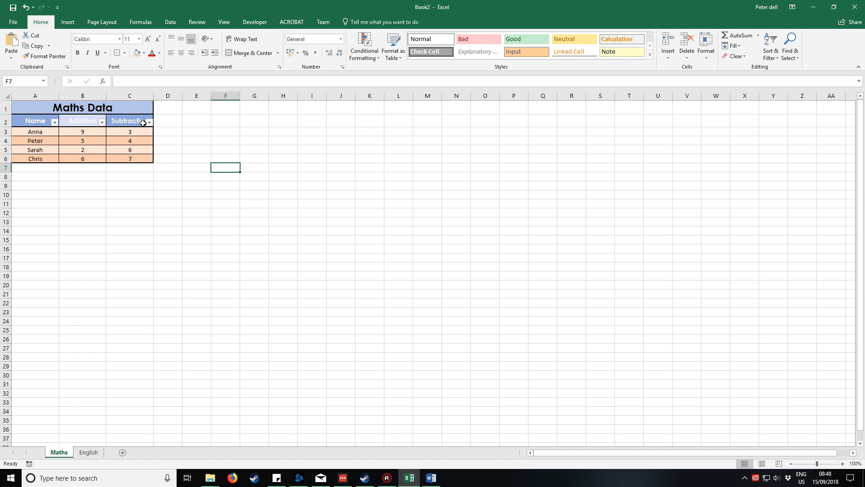
{"action": "left_click", "coordinate": [120, 142]}
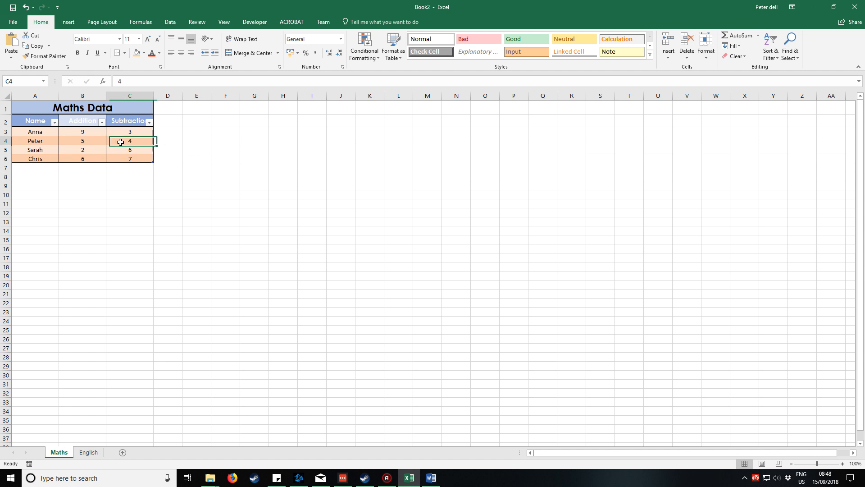
{"action": "left_click_drag", "start_coordinate": [31, 122], "coordinate": [128, 157]}
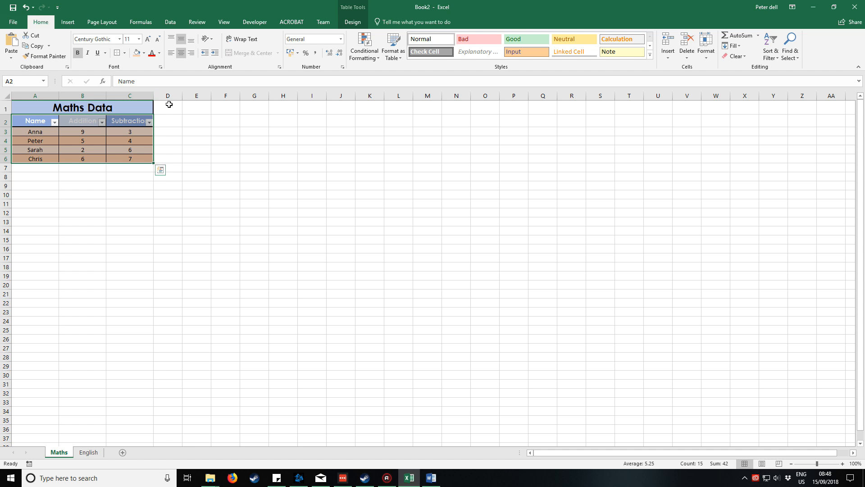
{"action": "left_click", "coordinate": [197, 109]}
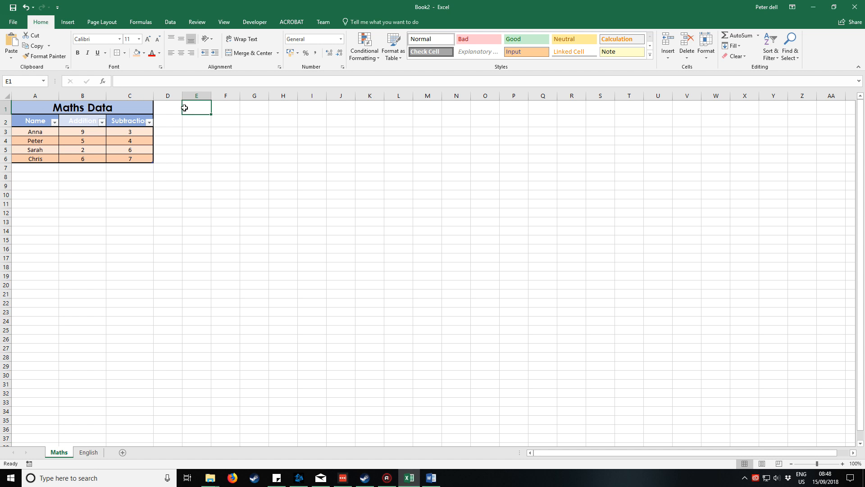
{"action": "left_click", "coordinate": [204, 129]}
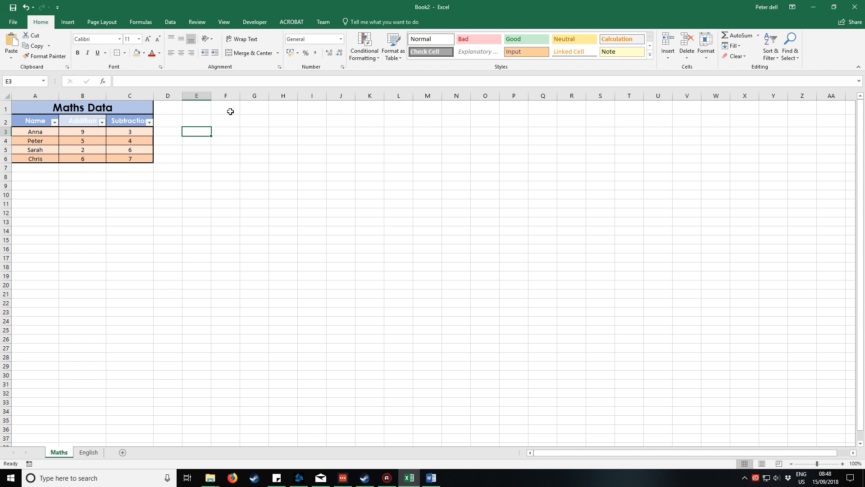
{"action": "left_click", "coordinate": [393, 52]}
{"action": "left_click", "coordinate": [246, 161]}
Remove the fill colour from the table's data cells A3:C6 by setting them to No Fill.
{"action": "left_click_drag", "start_coordinate": [45, 132], "coordinate": [136, 161]}
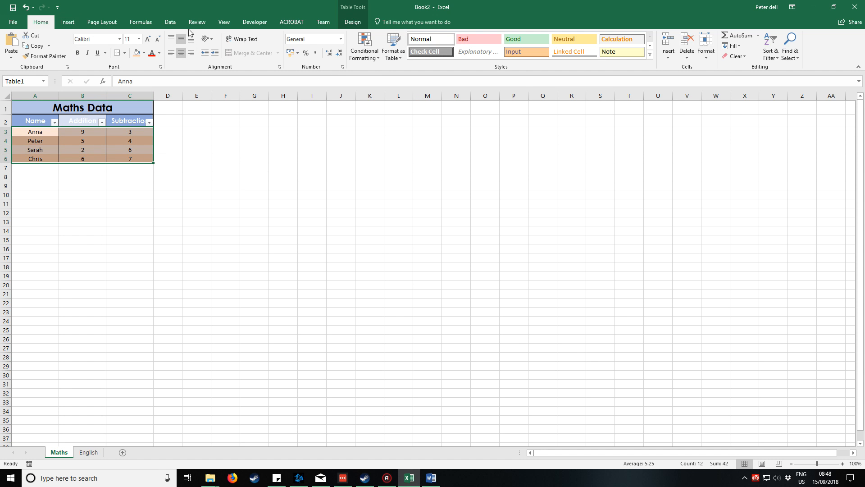
{"action": "left_click", "coordinate": [144, 53]}
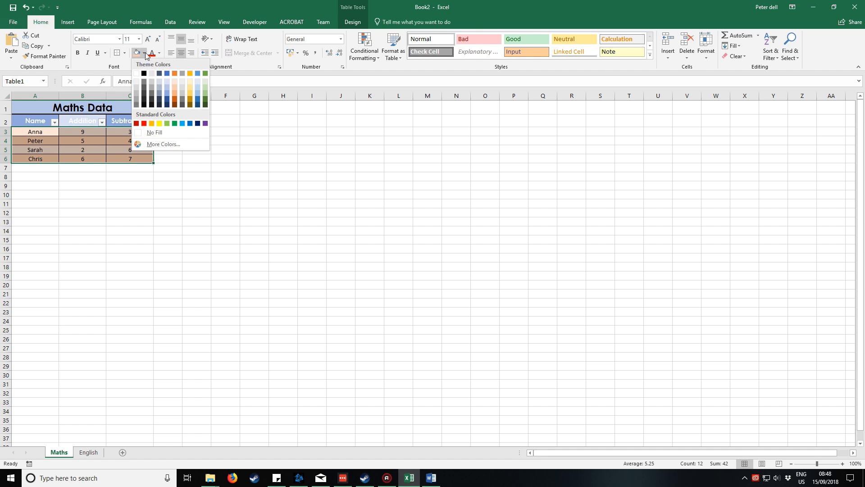
{"action": "left_click", "coordinate": [147, 133]}
{"action": "left_click", "coordinate": [196, 108]}
Reapply the Blue, Table Style Medium 2 style to the table range A2:C6.
{"action": "left_click_drag", "start_coordinate": [32, 119], "coordinate": [131, 159]}
{"action": "left_click", "coordinate": [393, 45]}
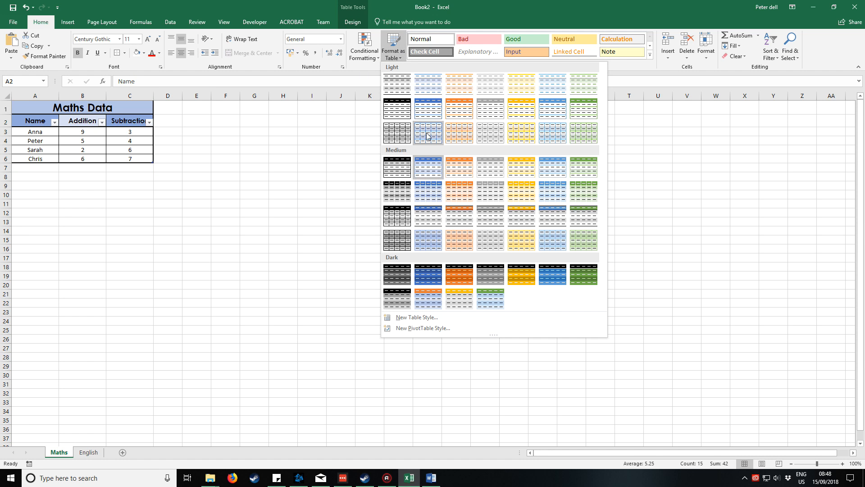
{"action": "left_click", "coordinate": [428, 167]}
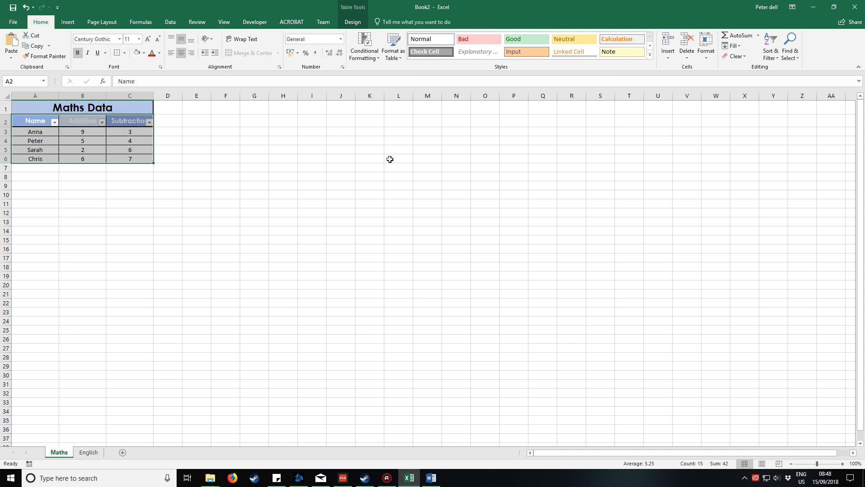
{"action": "left_click_drag", "start_coordinate": [341, 149], "coordinate": [312, 150]}
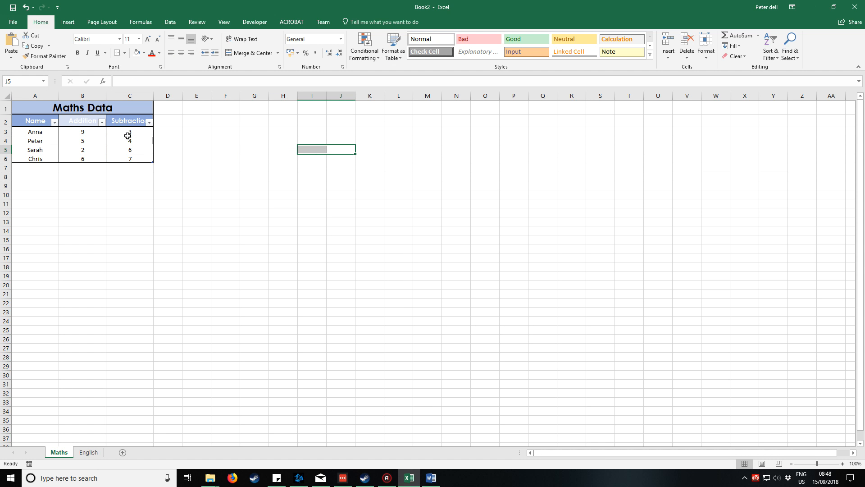
Undo the reapplied table style and the fill removal on the data cells.
{"action": "key", "text": "ctrl+z"}
{"action": "key", "text": "ctrl+z"}
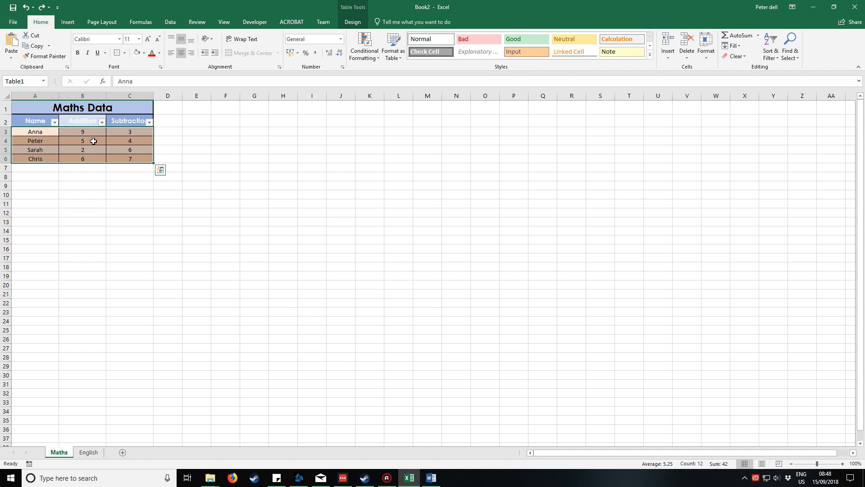
{"action": "left_click_drag", "start_coordinate": [118, 148], "coordinate": [198, 134]}
{"action": "left_click", "coordinate": [252, 133]}
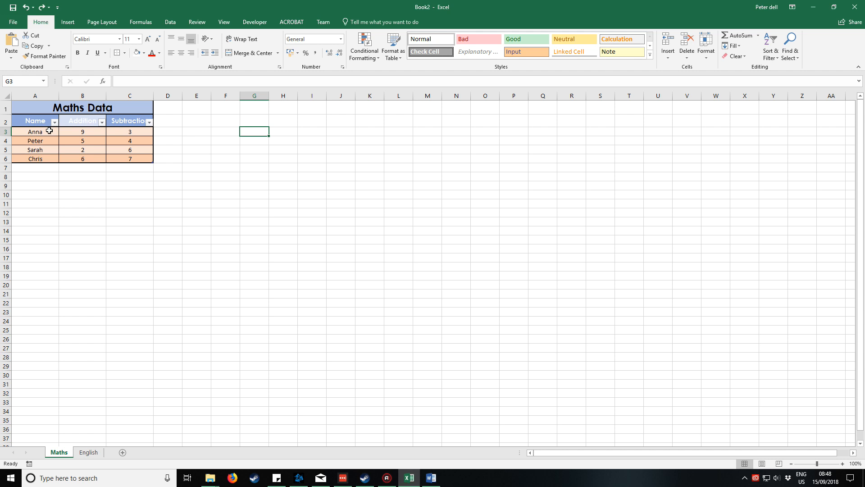
Use the Subtraction header's filter options to sort the table from Largest to Smallest.
{"action": "left_click_drag", "start_coordinate": [48, 131], "coordinate": [130, 157]}
{"action": "left_click", "coordinate": [141, 120]}
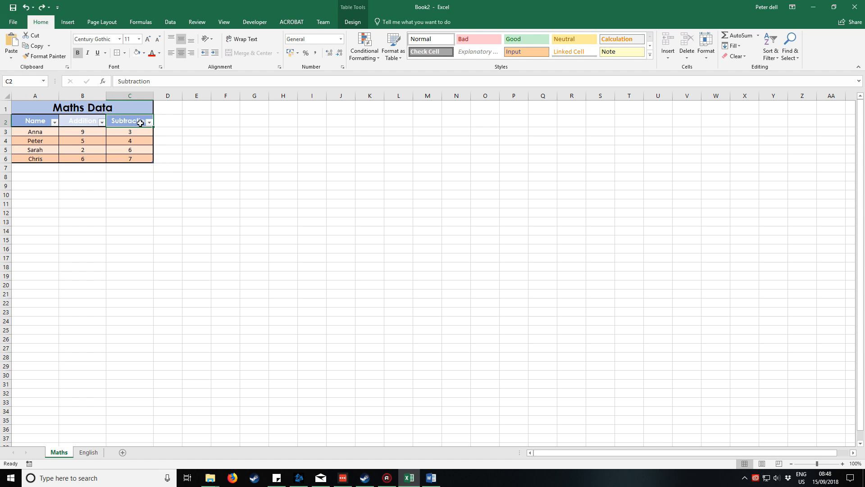
{"action": "left_click", "coordinate": [148, 122]}
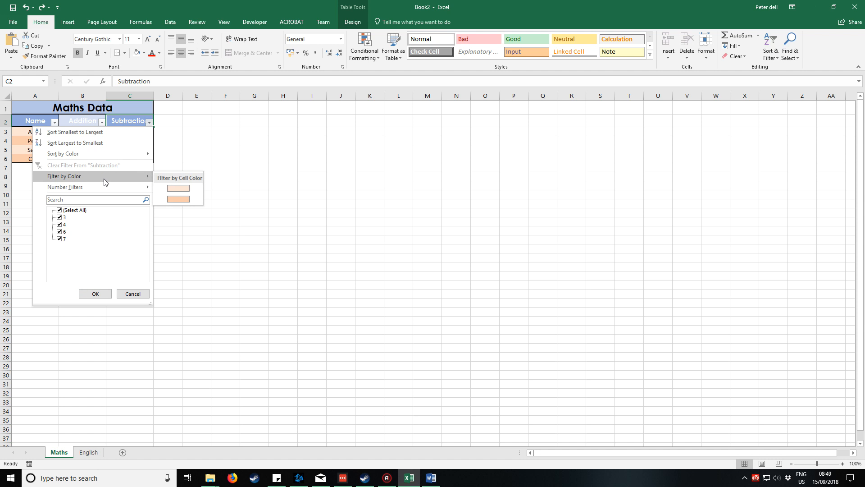
{"action": "left_click", "coordinate": [92, 143]}
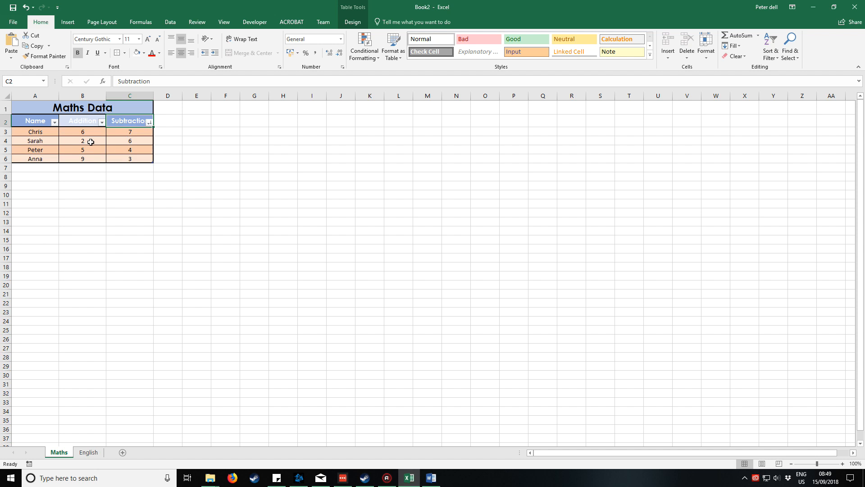
{"action": "left_click", "coordinate": [196, 149]}
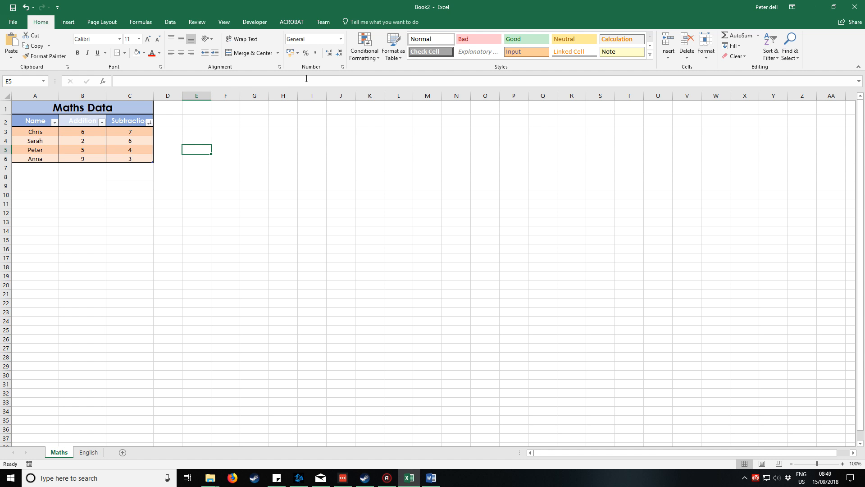
{"action": "key", "text": "Right"}
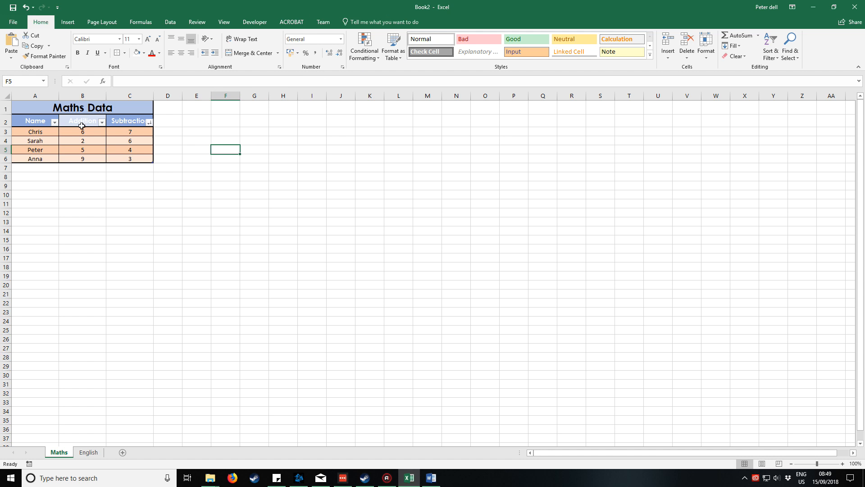
{"action": "left_click_drag", "start_coordinate": [32, 122], "coordinate": [122, 159]}
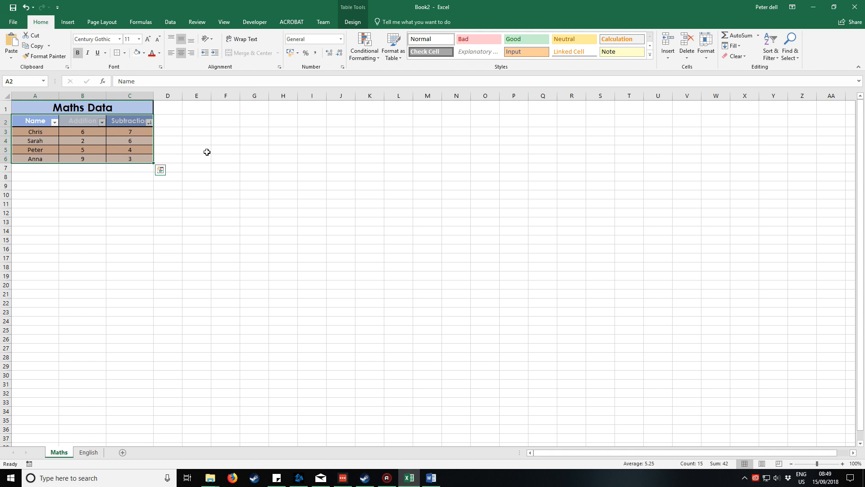
{"action": "key", "text": "ctrl+c"}
{"action": "left_click", "coordinate": [231, 120]}
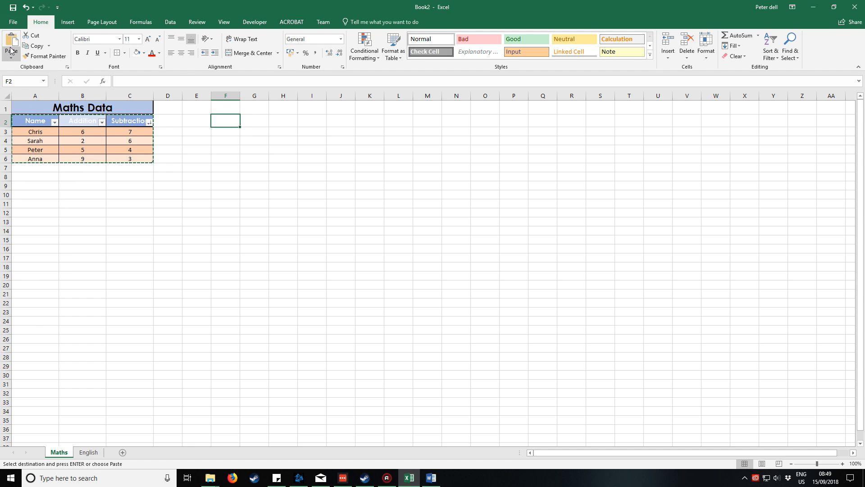
{"action": "left_click_drag", "start_coordinate": [194, 150], "coordinate": [173, 149]}
Copy the table cells A2:C6 and paste only their values starting at cell E2.
{"action": "left_click_drag", "start_coordinate": [54, 120], "coordinate": [129, 157]}
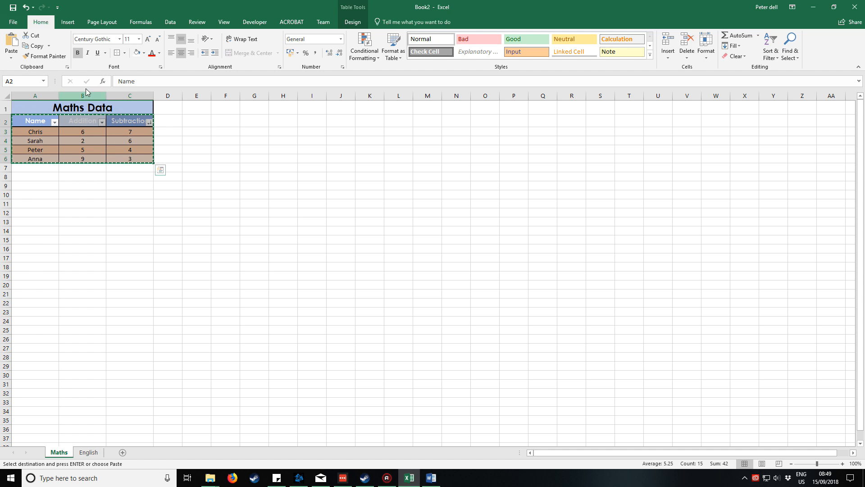
{"action": "left_click", "coordinate": [36, 47]}
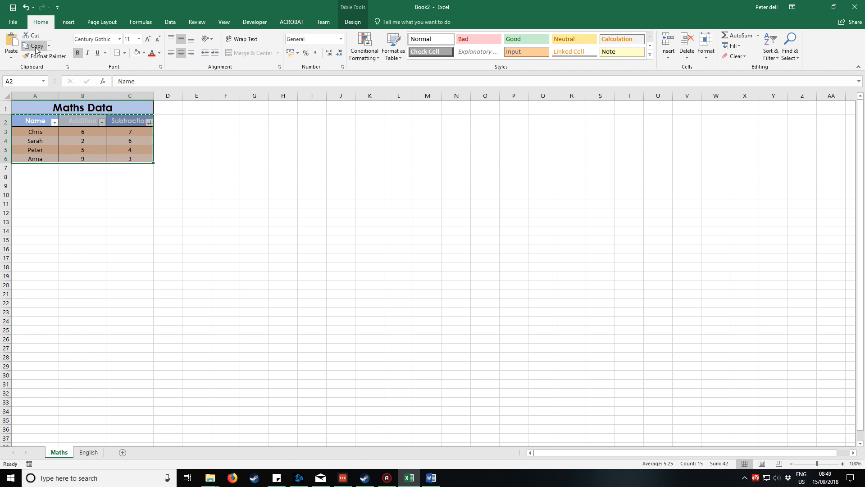
{"action": "left_click", "coordinate": [191, 118]}
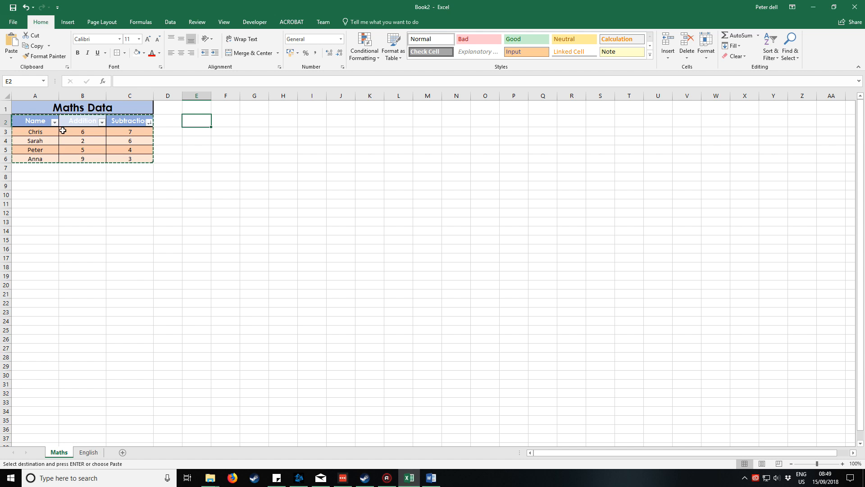
{"action": "left_click", "coordinate": [11, 60]}
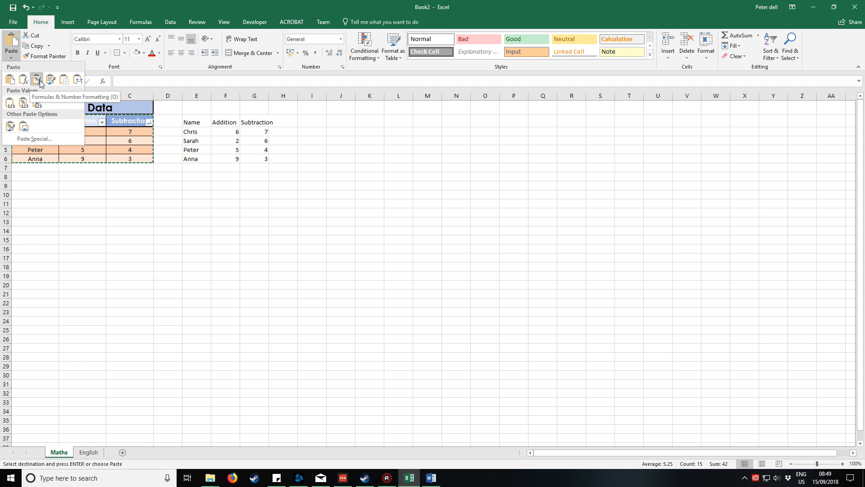
{"action": "left_click", "coordinate": [9, 105]}
{"action": "left_click", "coordinate": [228, 141]}
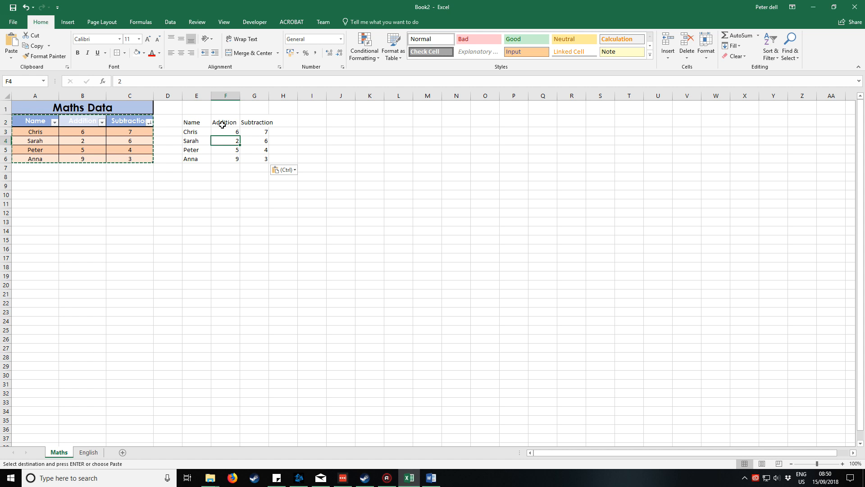
AutoFit the widths of columns E through G to the pasted values.
{"action": "left_click_drag", "start_coordinate": [198, 95], "coordinate": [253, 95]}
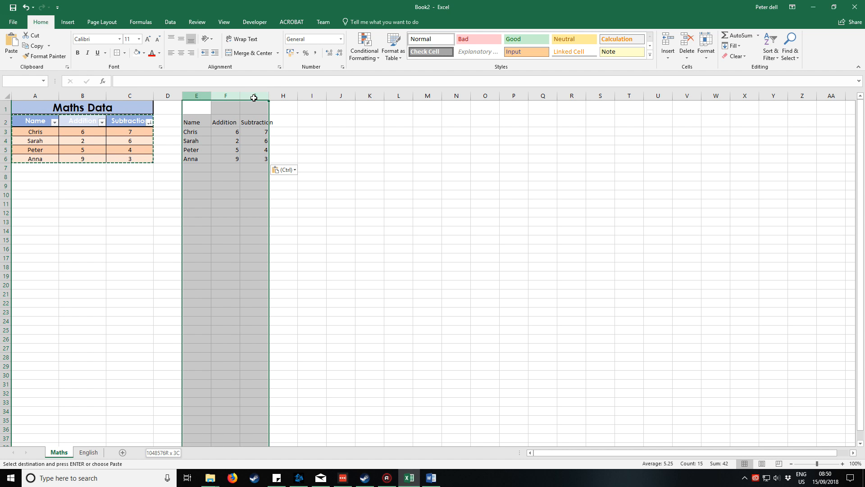
{"action": "double_click", "coordinate": [269, 96]}
{"action": "left_click", "coordinate": [279, 108]}
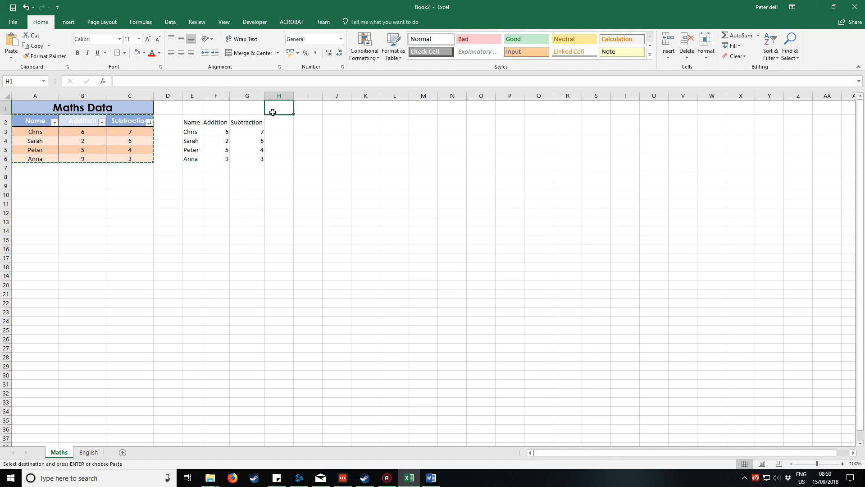
Format the pasted range E2:G6 as a table with headers, using the Blue, Table Style Medium 2 style.
{"action": "left_click_drag", "start_coordinate": [202, 96], "coordinate": [260, 158]}
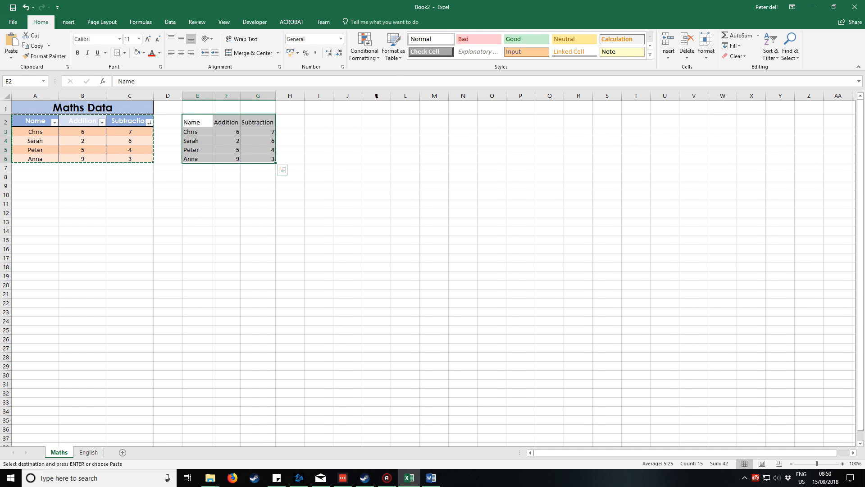
{"action": "left_click", "coordinate": [400, 57]}
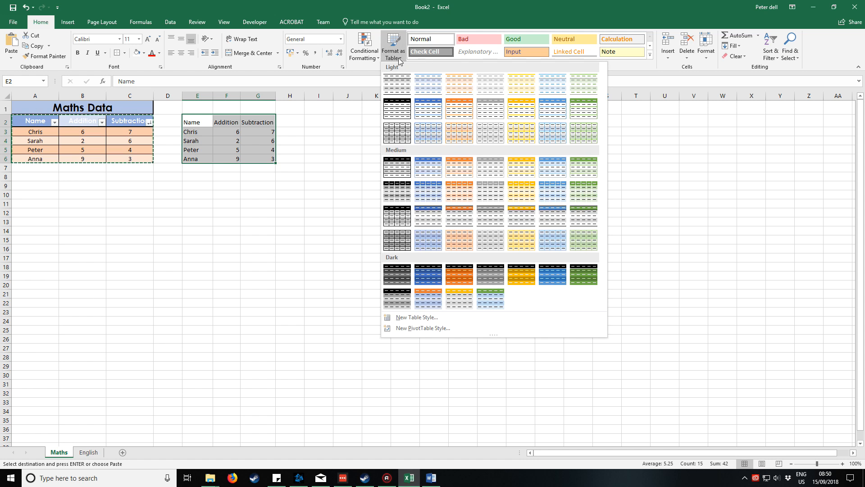
{"action": "left_click", "coordinate": [427, 167]}
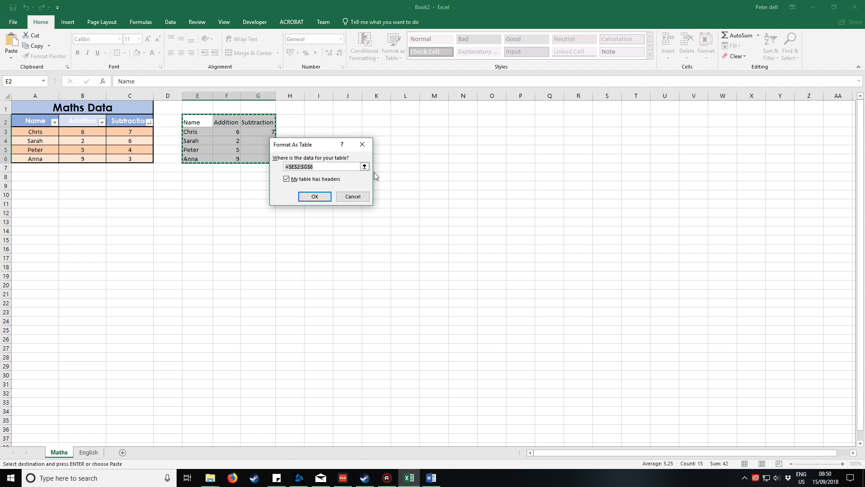
{"action": "left_click", "coordinate": [314, 196]}
{"action": "left_click", "coordinate": [352, 142]}
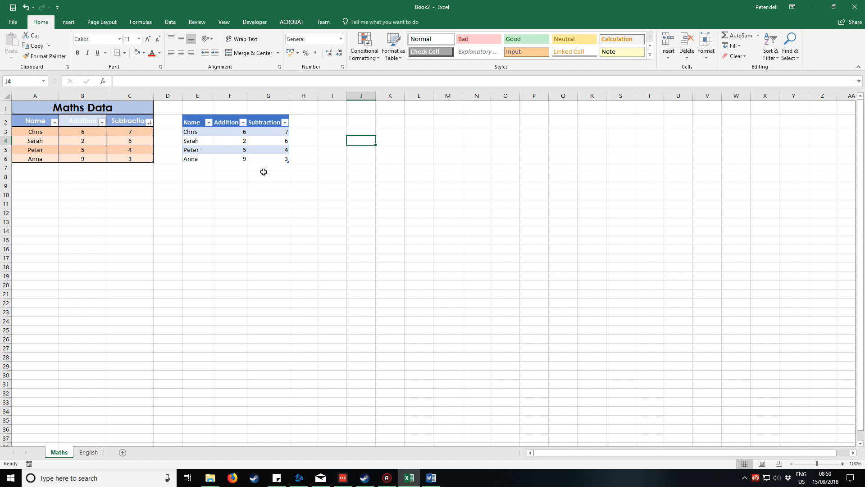
Sort the new table beside the Maths Data by its Name column from Z to A.
{"action": "left_click", "coordinate": [208, 125]}
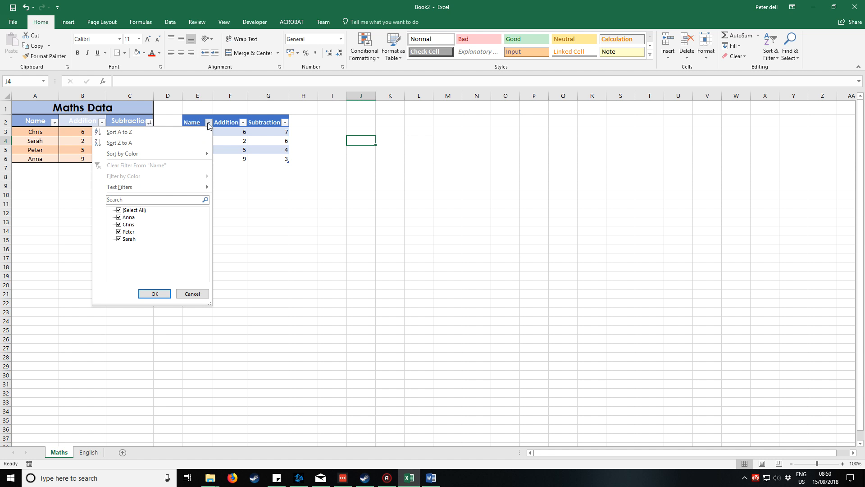
{"action": "left_click", "coordinate": [176, 143]}
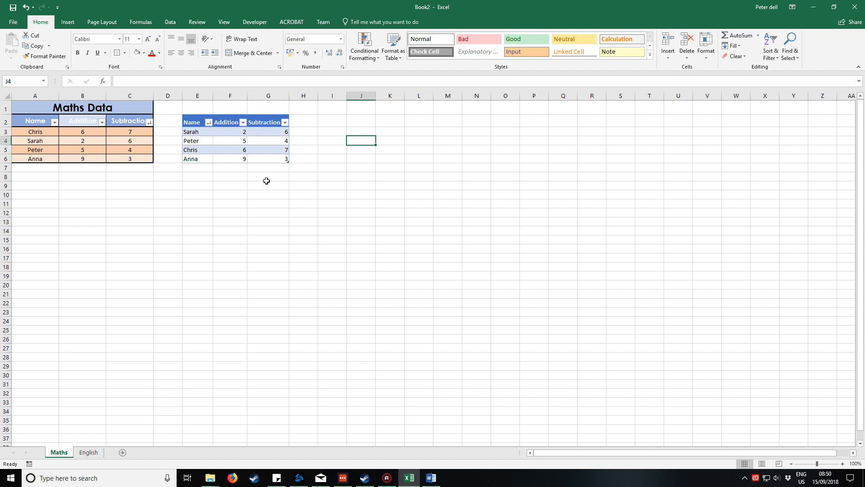
{"action": "left_click", "coordinate": [137, 194]}
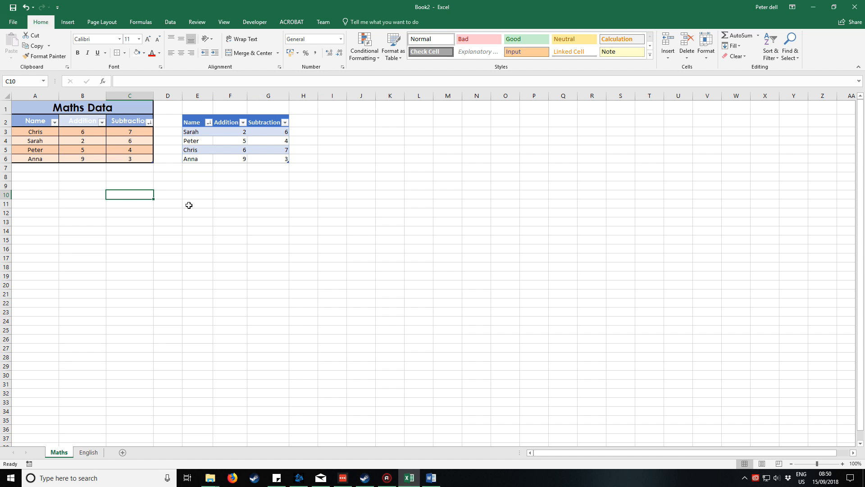